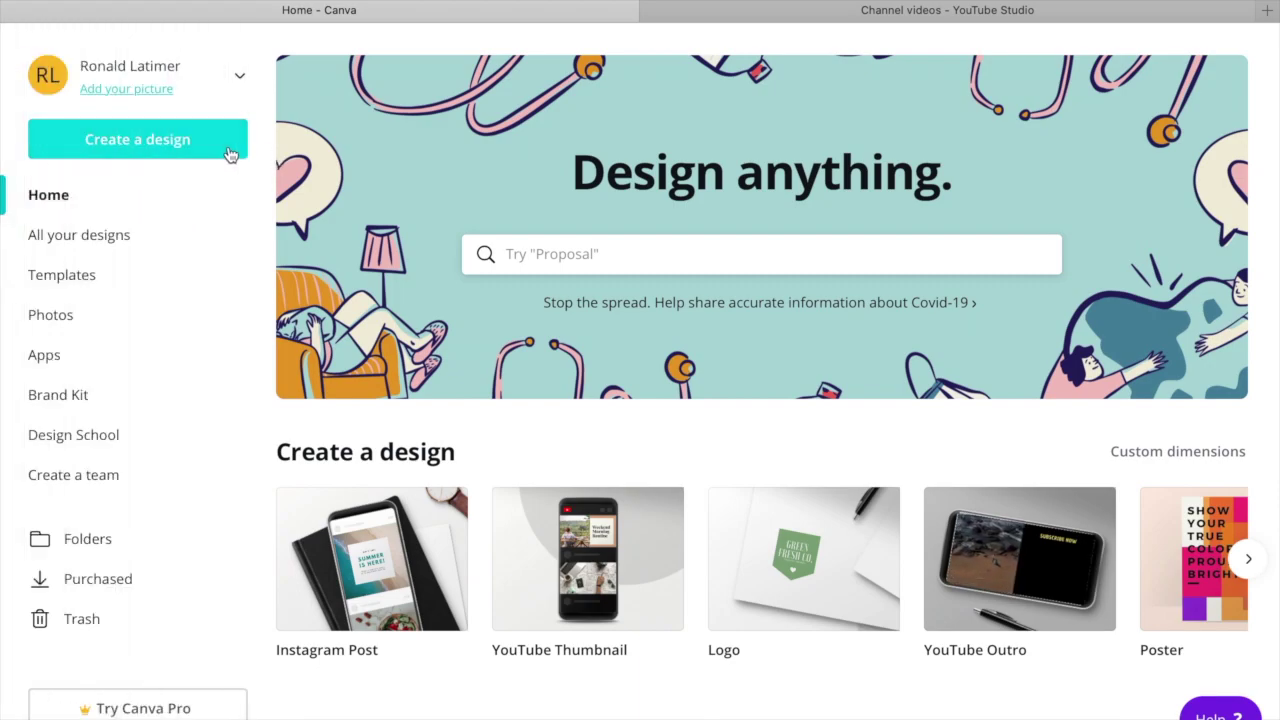
Step: Open Canva's Create a design menu to list the design types
click(230, 151)
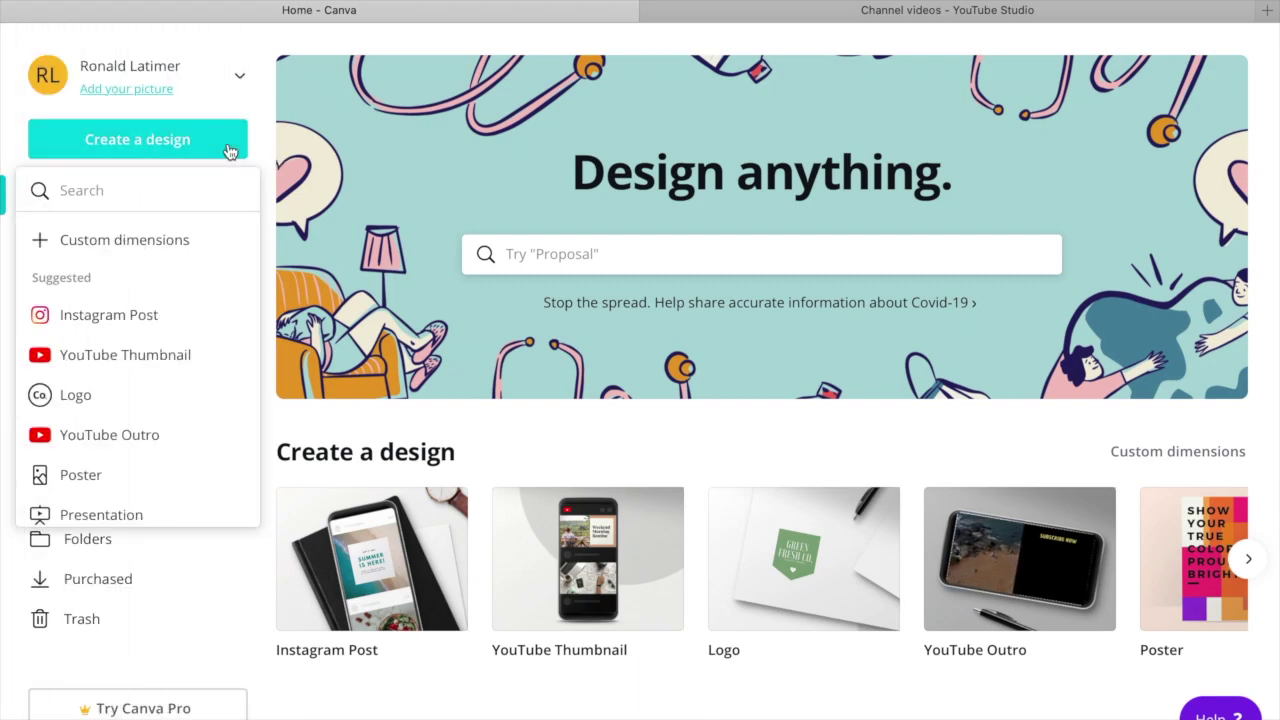
Step: Create a custom 100 × 40 px Canva design and bring up its background choices
click(129, 240)
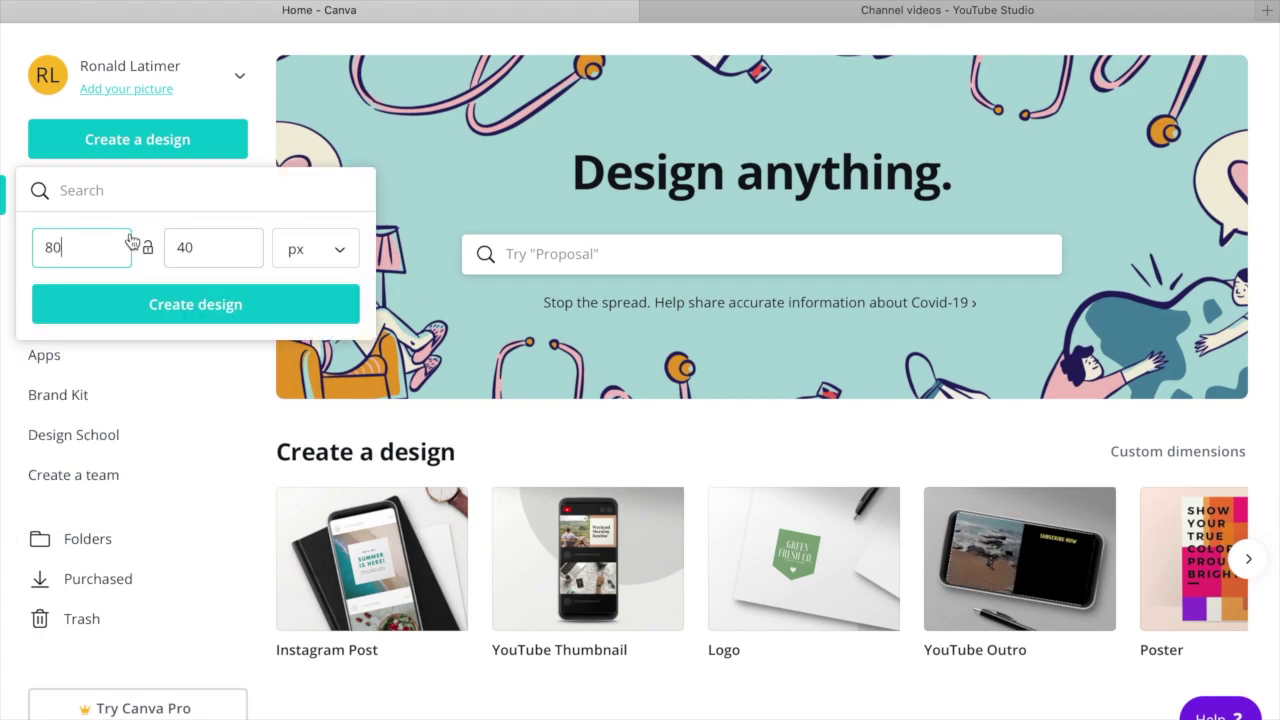
double_click(84, 250)
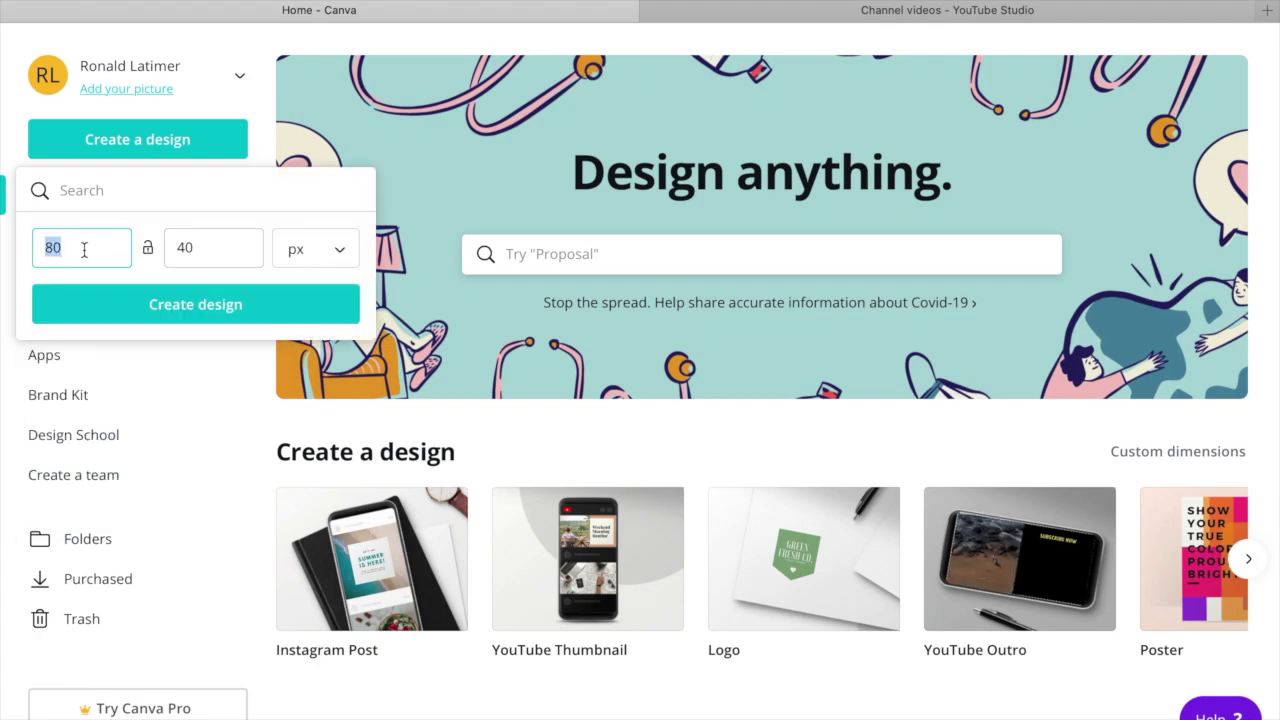
text(100)
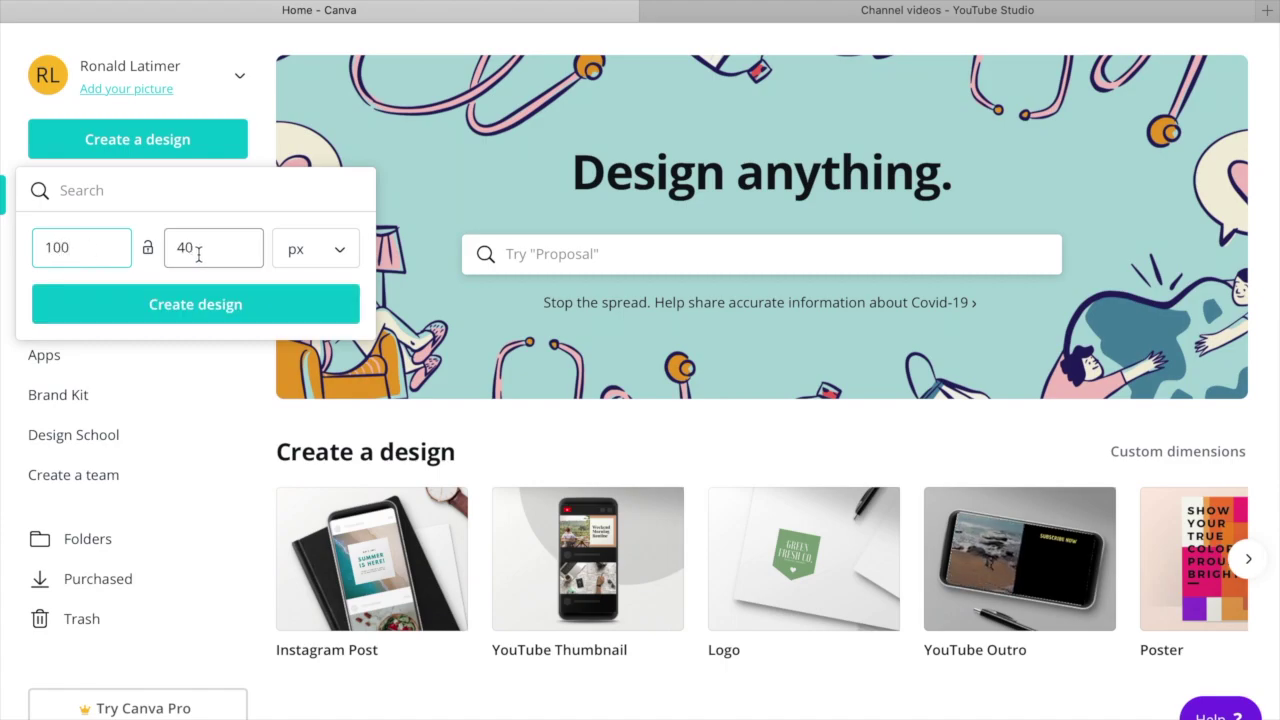
click(246, 321)
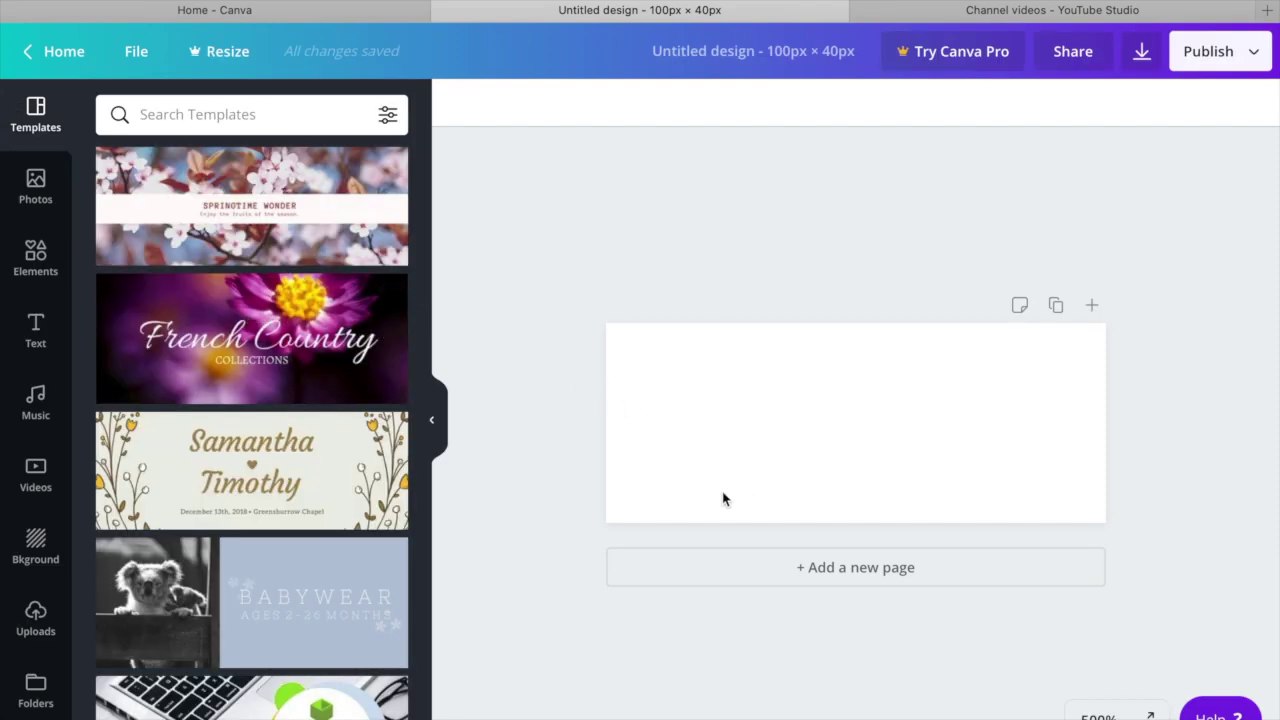
click(38, 555)
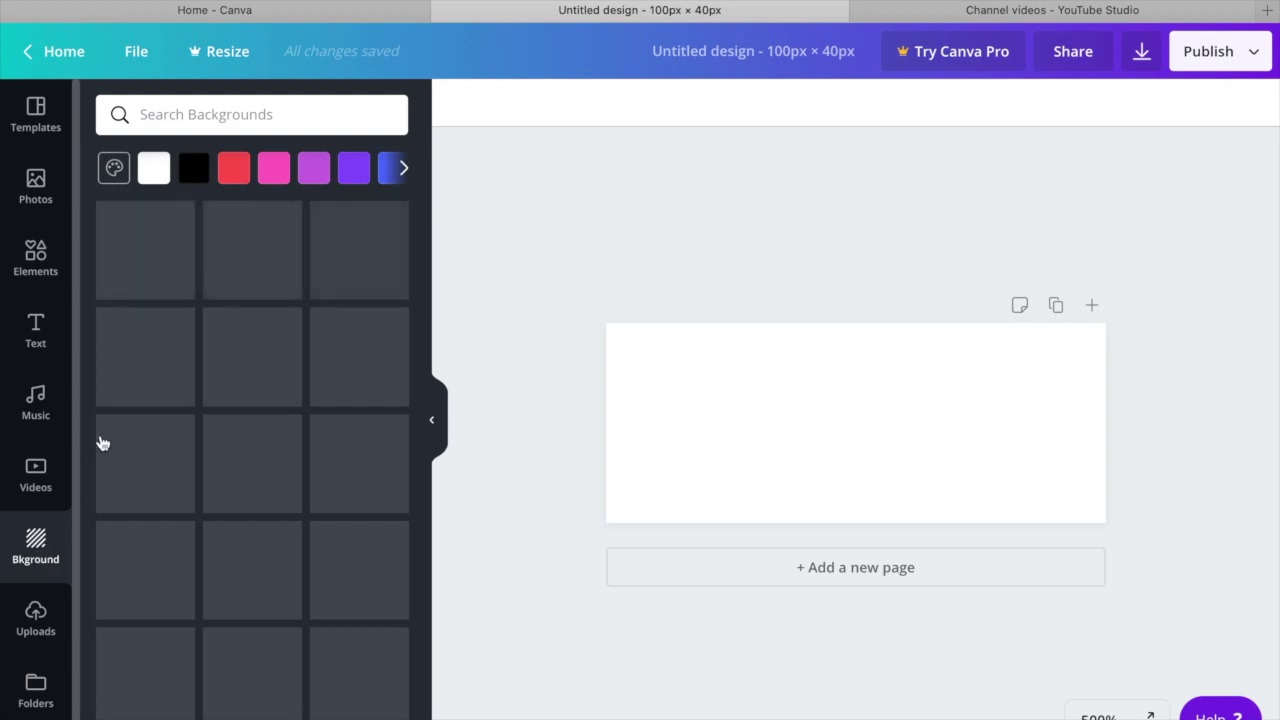
Step: Fill the design background solid black and download it as a PNG
click(194, 180)
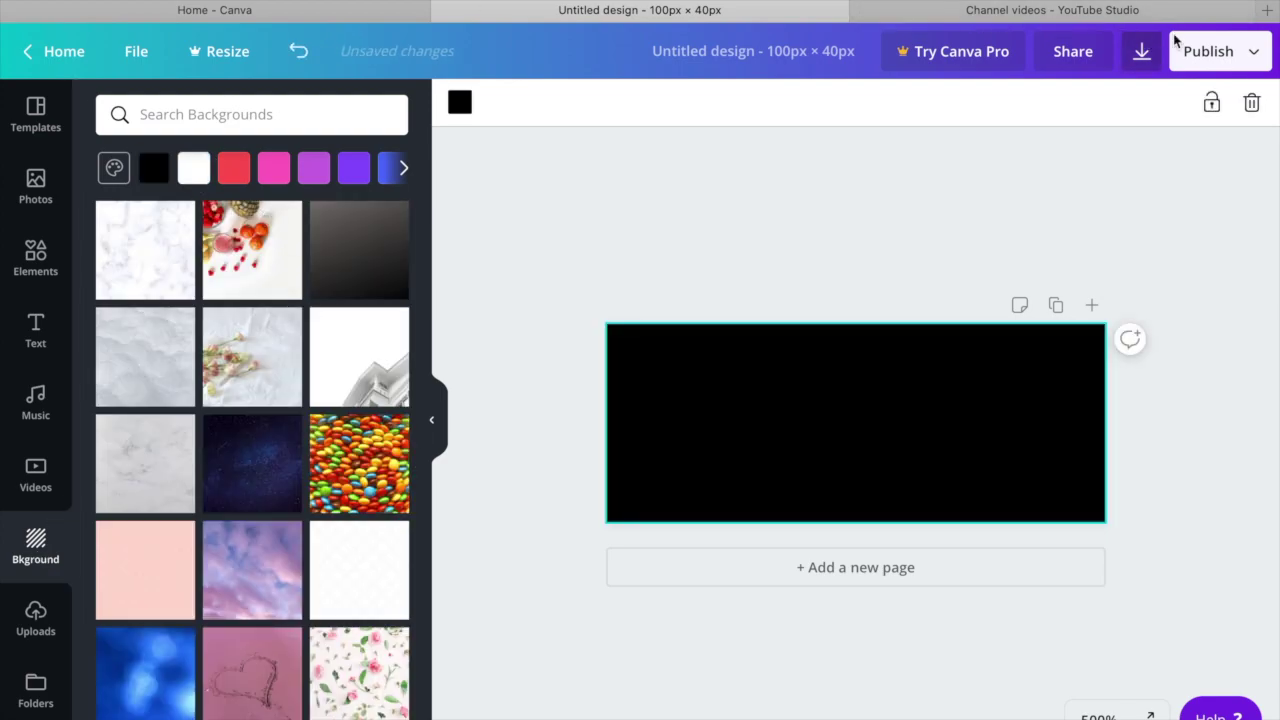
click(1253, 56)
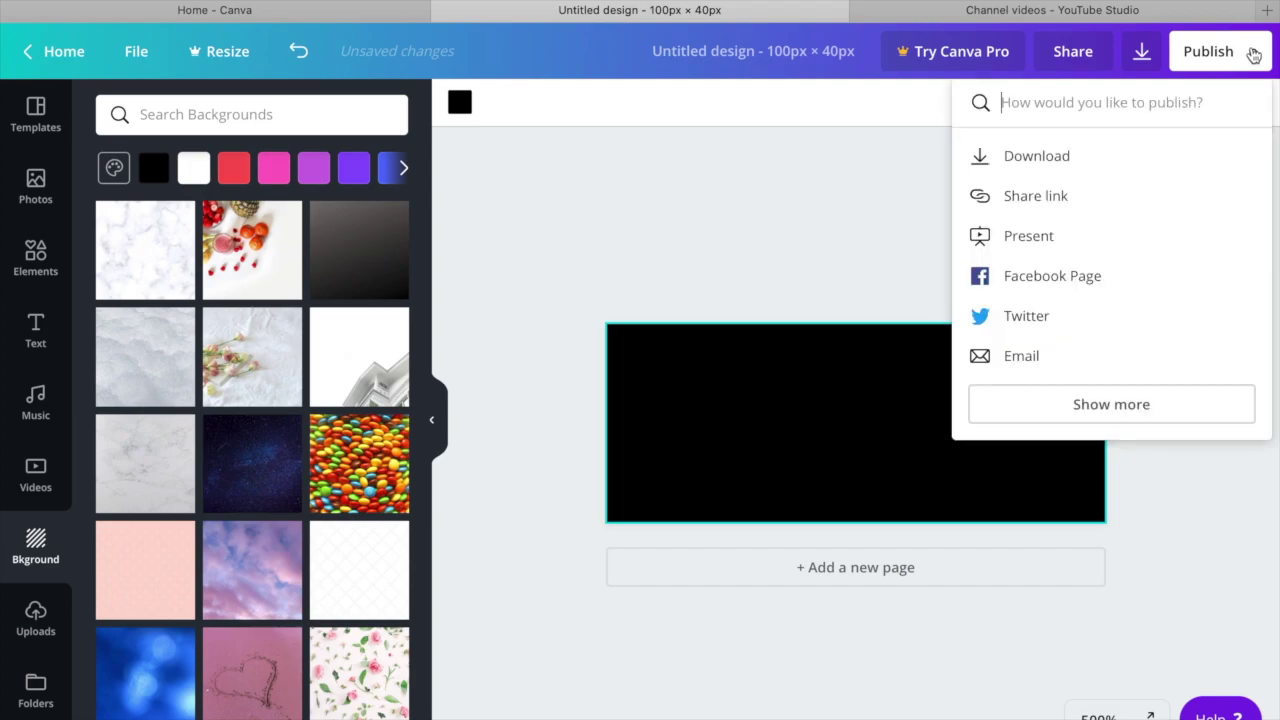
click(1099, 170)
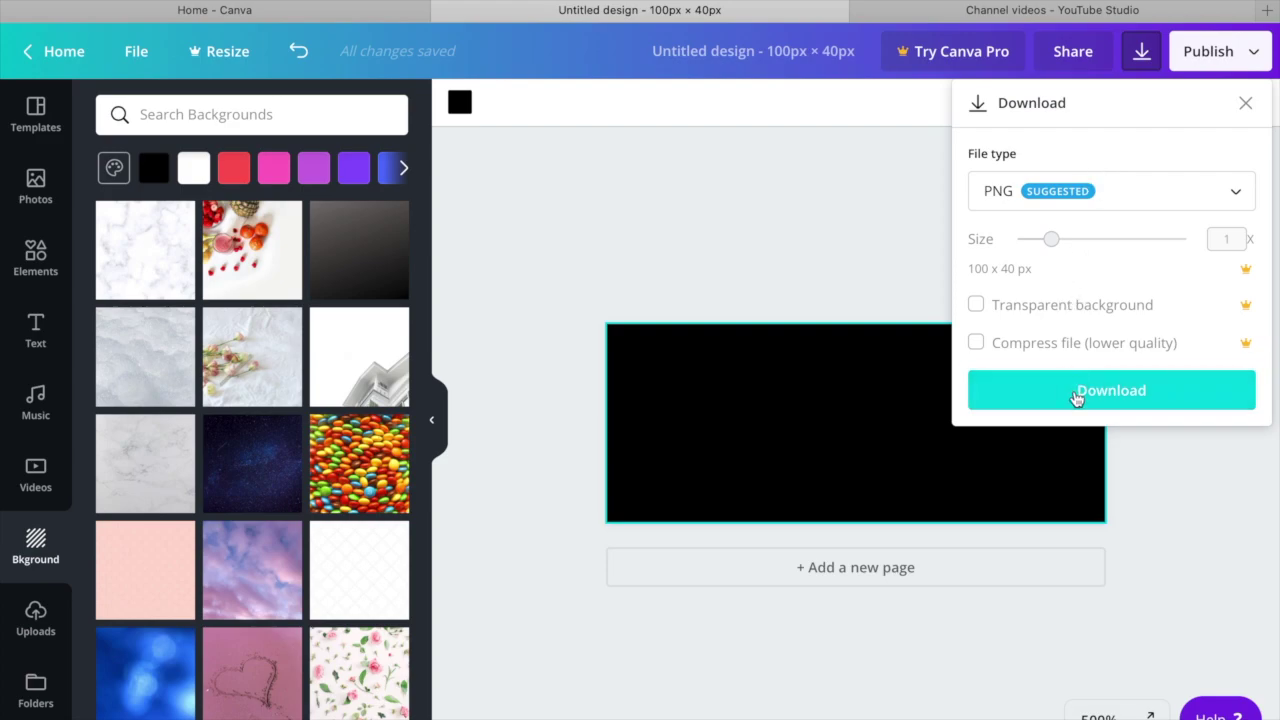
click(1075, 395)
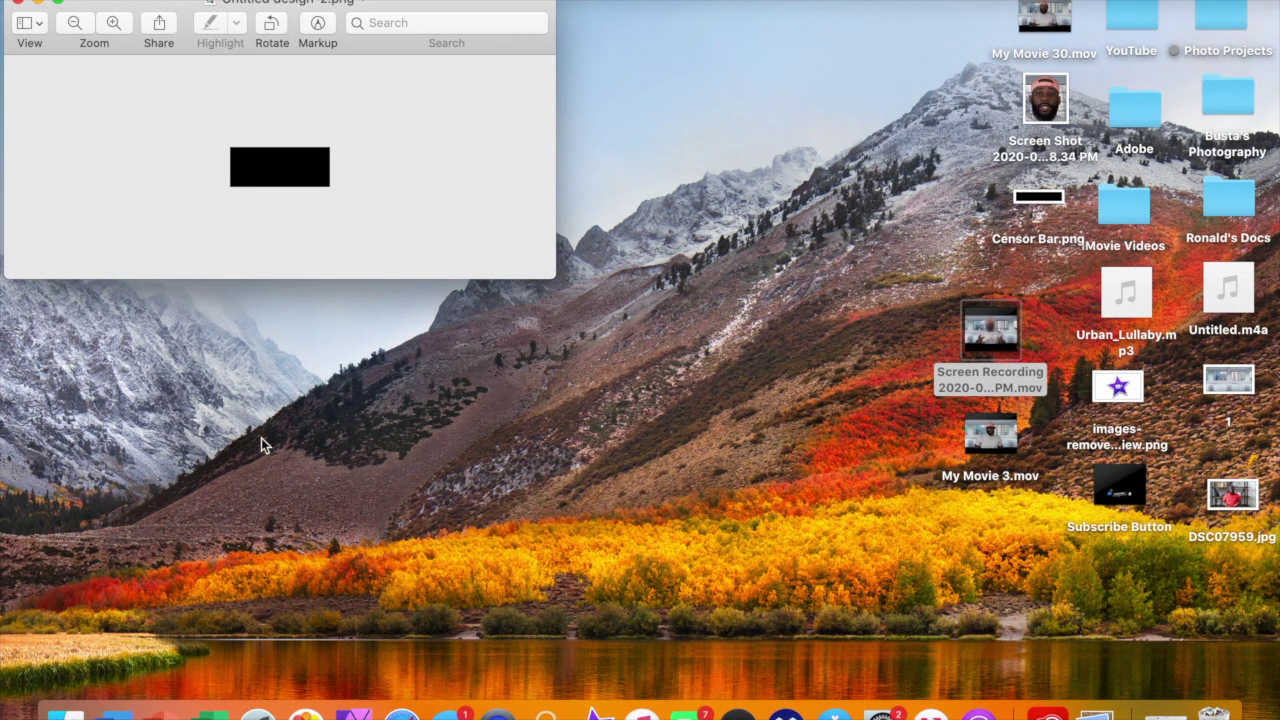
Step: Close the PNG preview, dismiss Canva's upgrade prompt, and return to iMovie
click(15, 3)
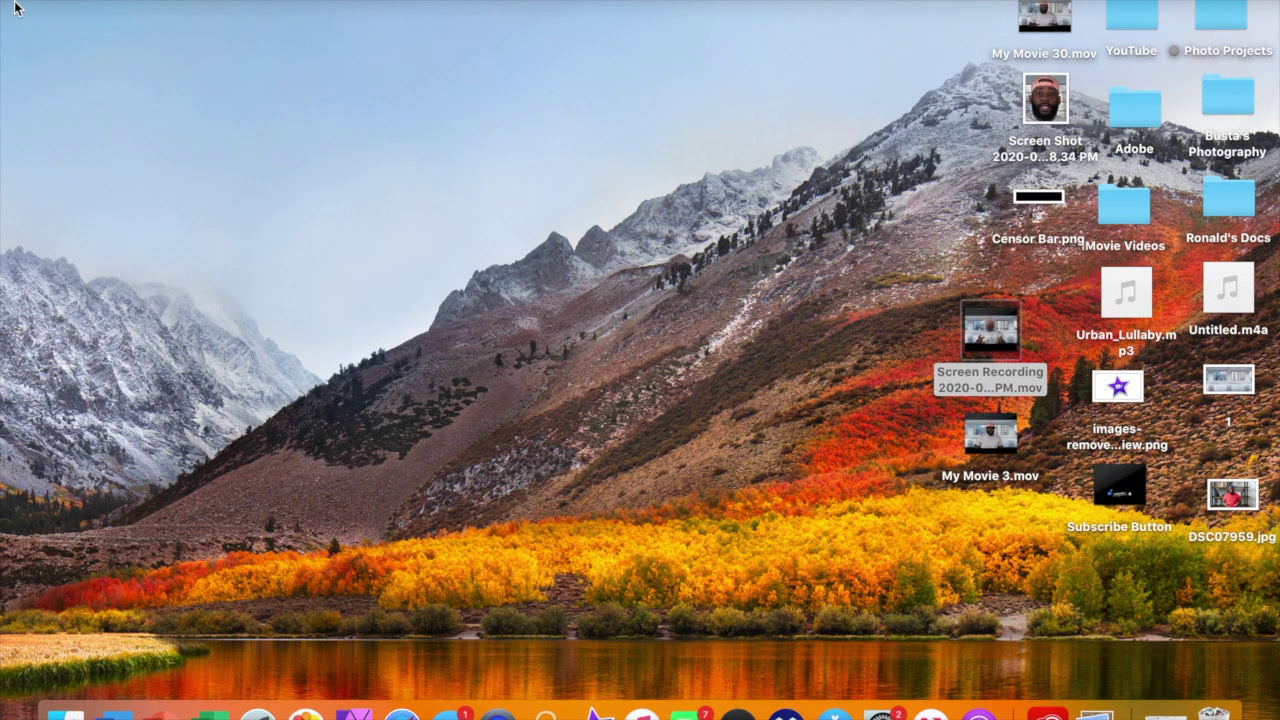
key(ctrl+Right)
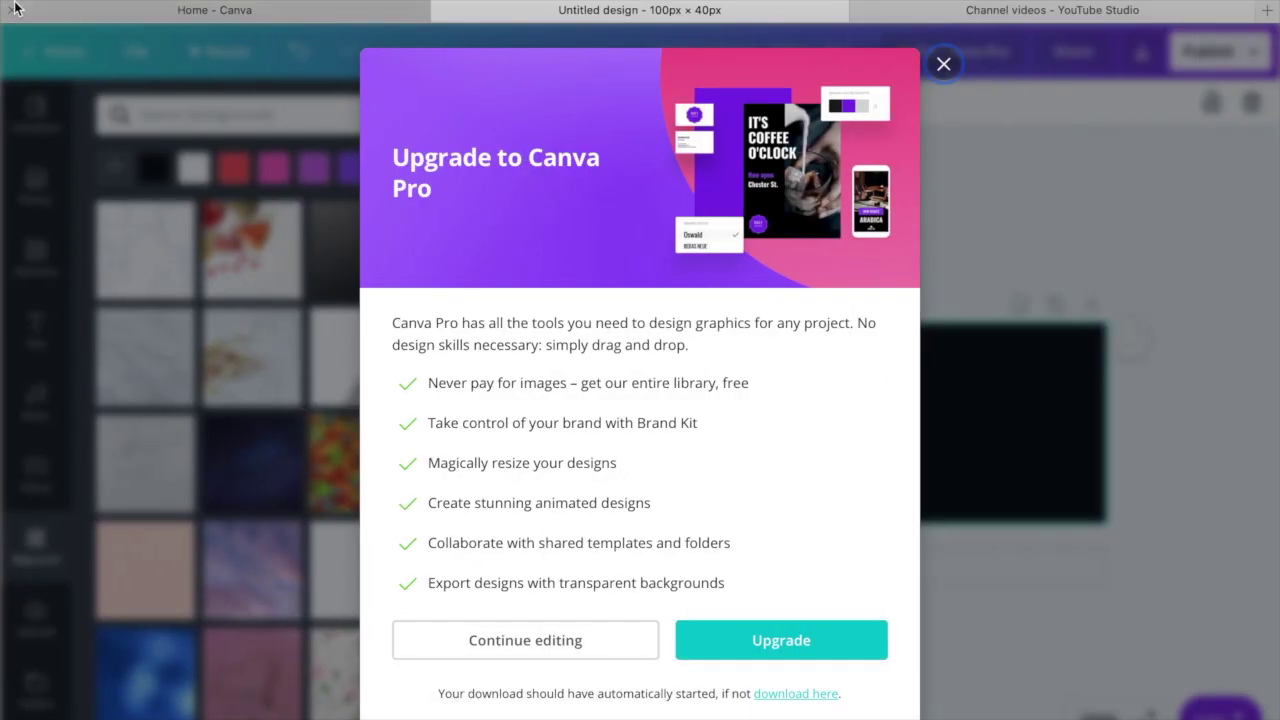
click(943, 64)
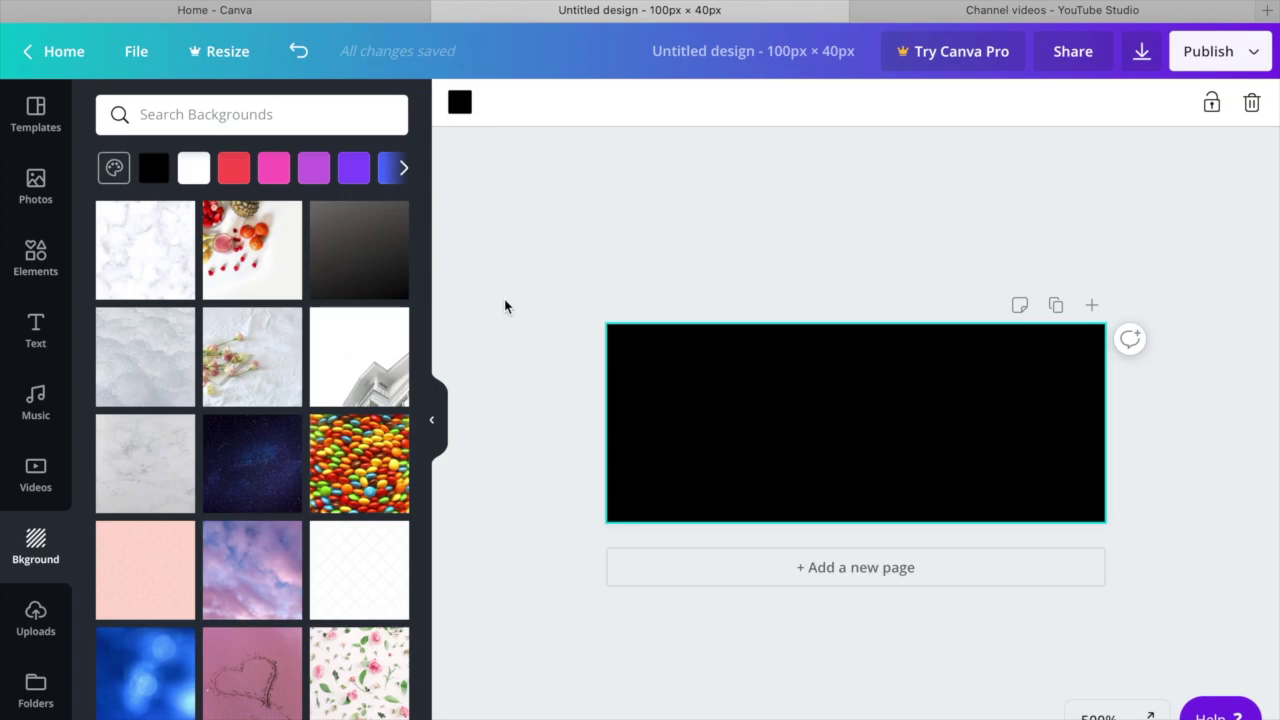
key(ctrl+Left)
key(ctrl+Right)
key(ctrl+Right)
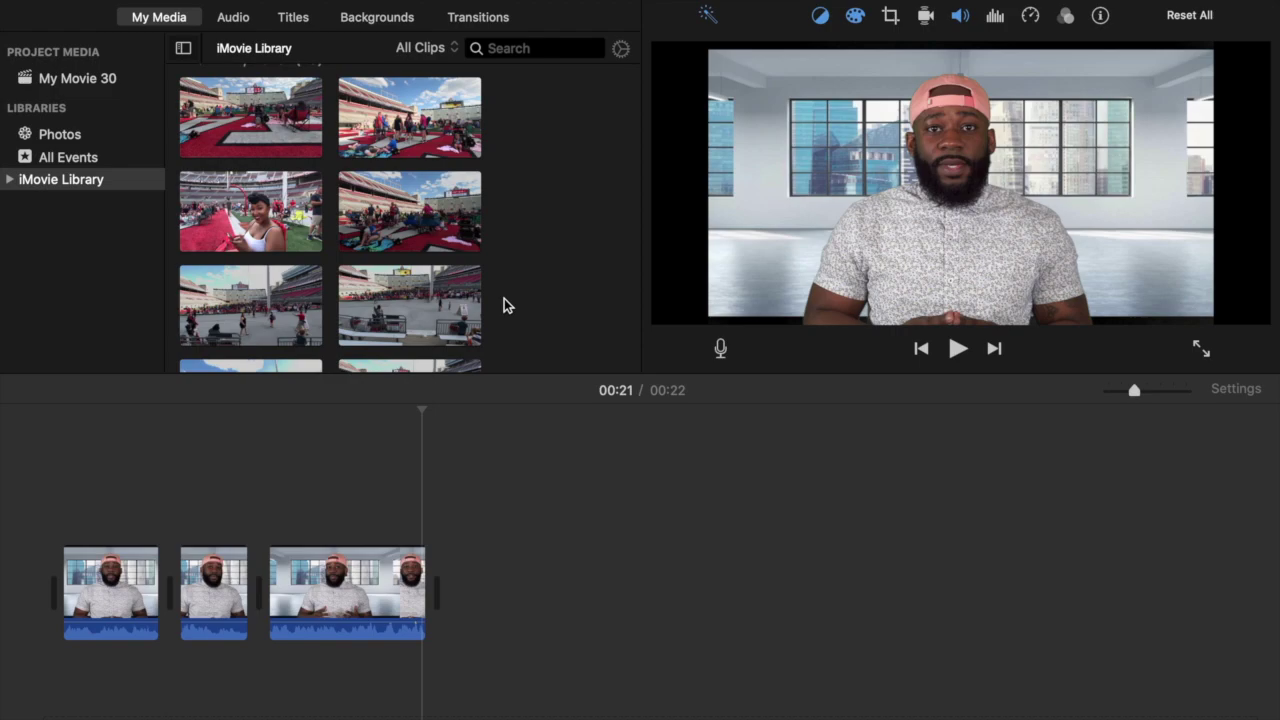
Step: Place the black image from My Media above the speaker clips as a cutaway
scroll(457, 140, up, 5)
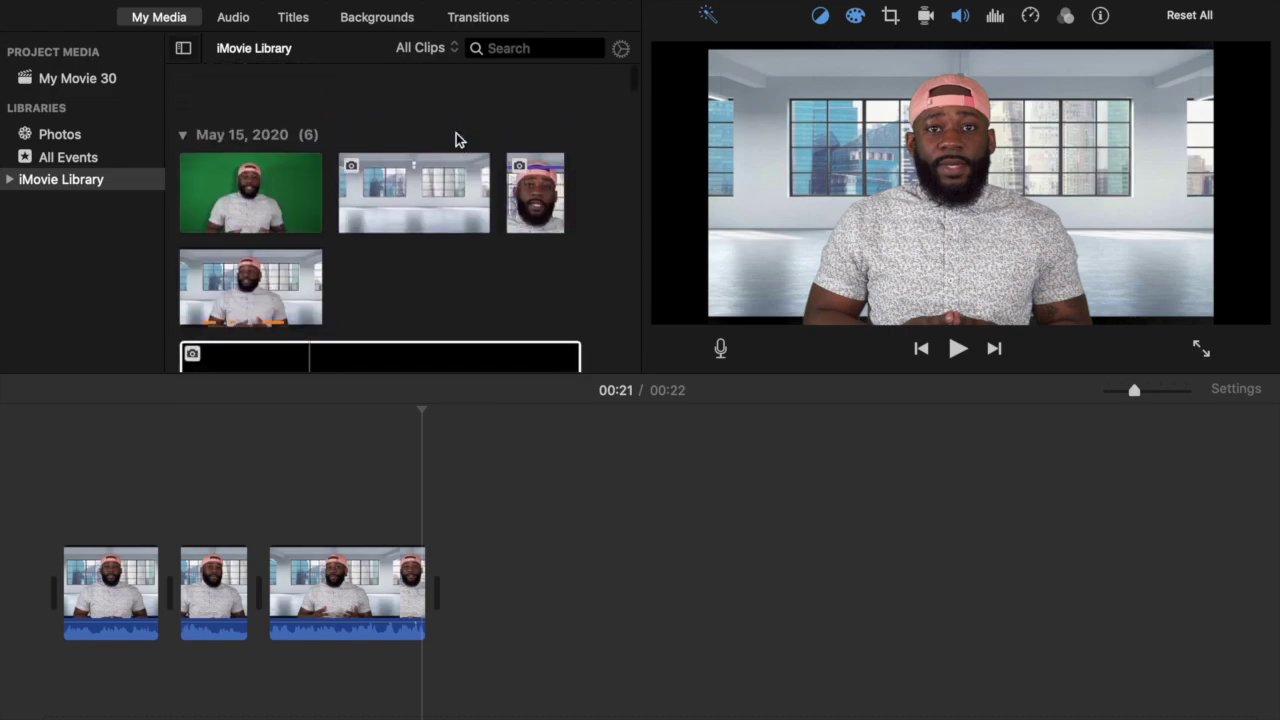
scroll(457, 140, down, 3)
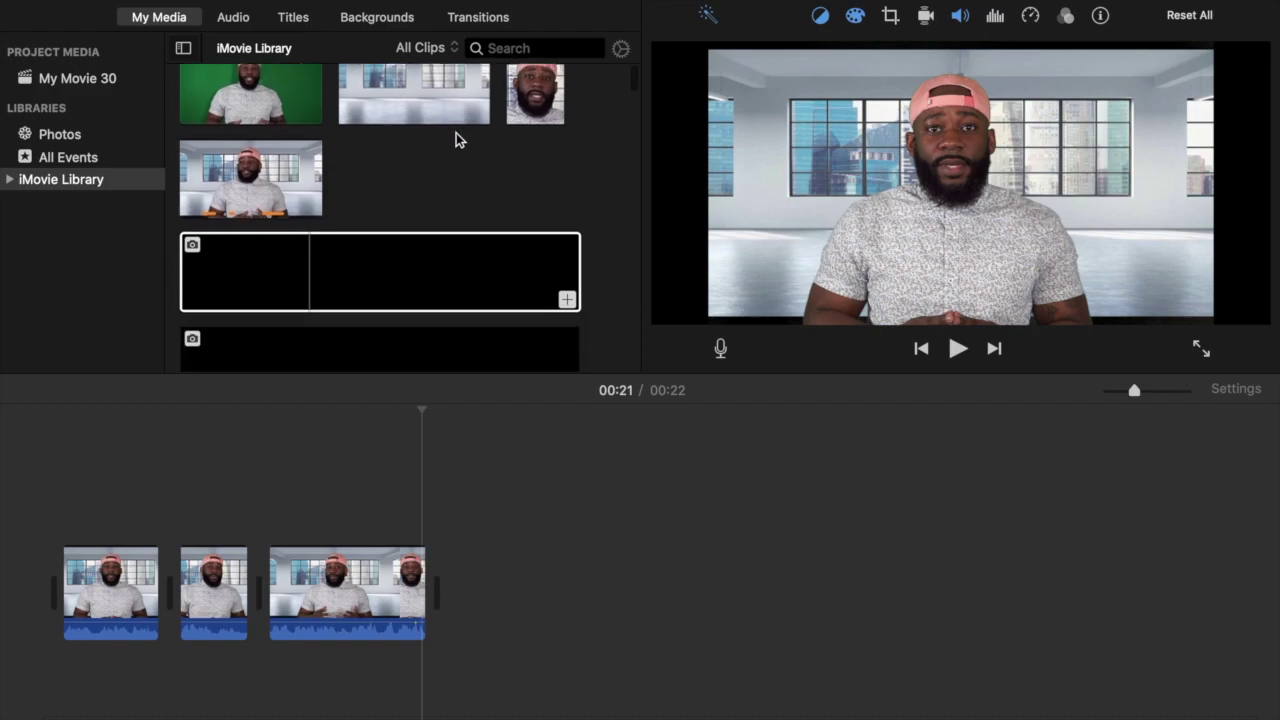
click(340, 283)
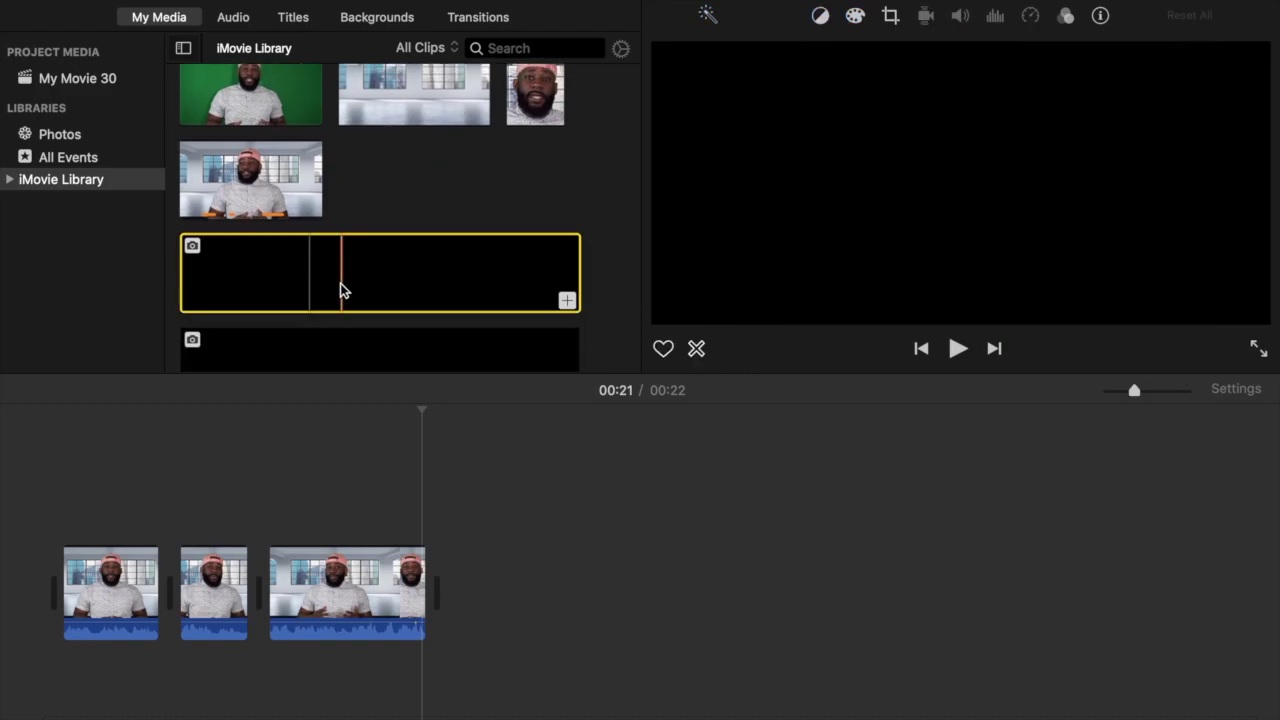
drag(340, 283, 63, 512)
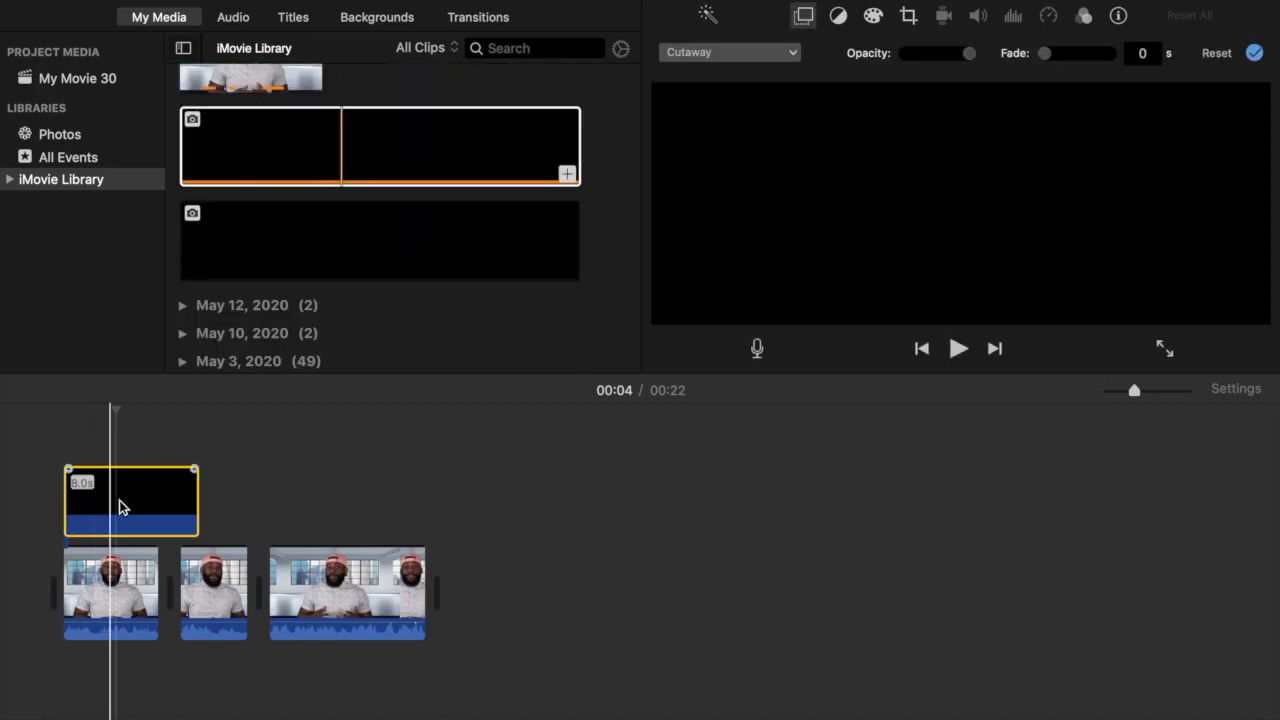
Step: Stretch the black cutaway to the end of the video, to 22.1 s
scroll(414, 219, up, 3)
click(185, 495)
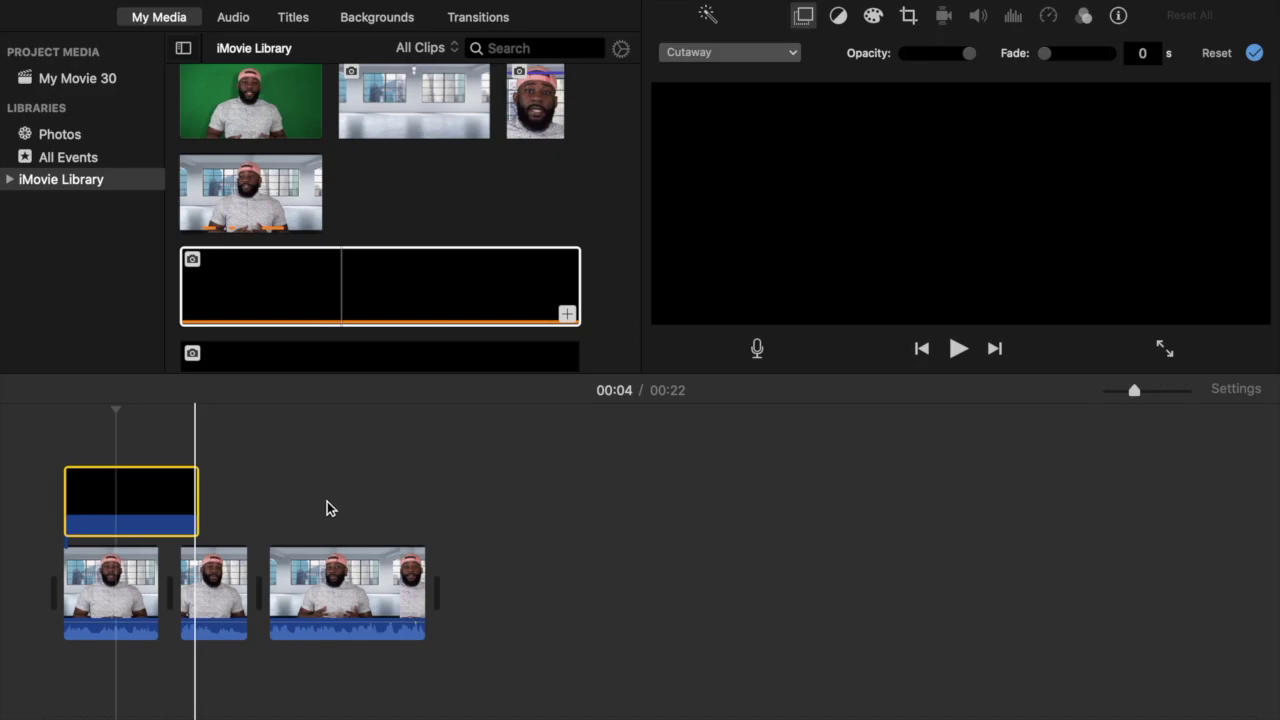
drag(195, 508, 424, 516)
click(364, 510)
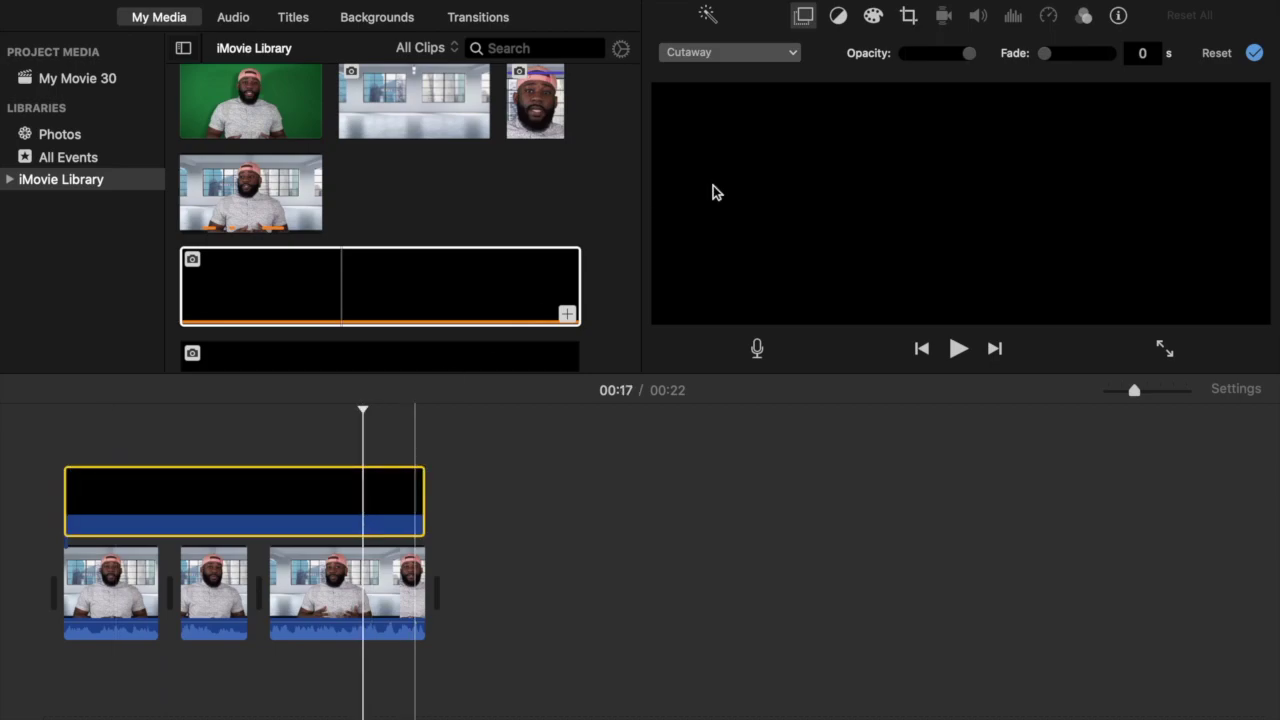
Step: Make the black overlay Picture in Picture with a 0 s dissolve
click(789, 56)
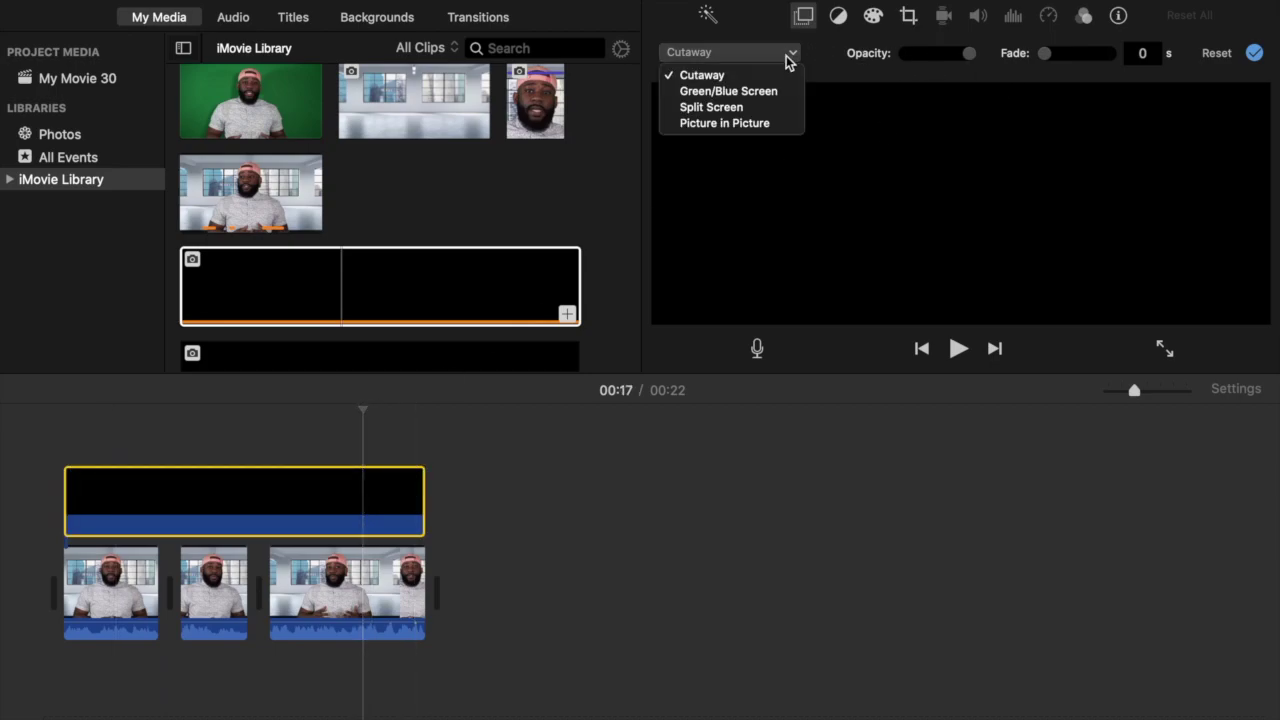
click(756, 124)
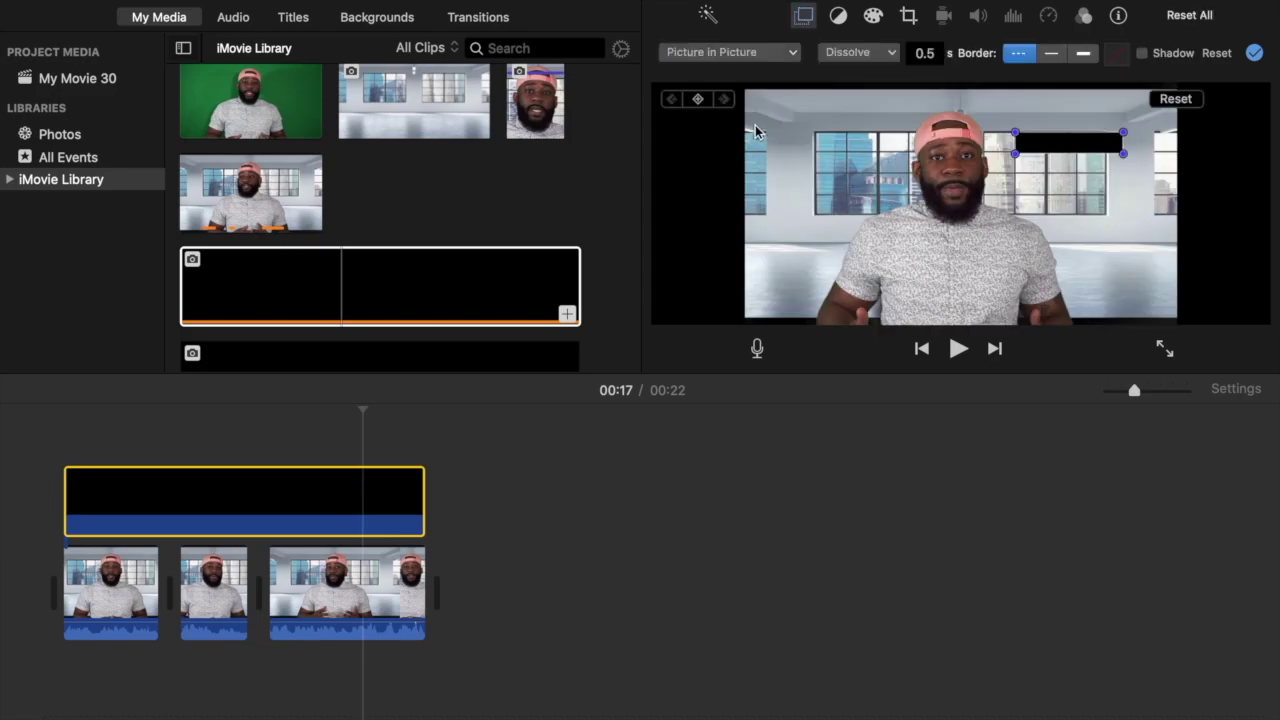
click(921, 54)
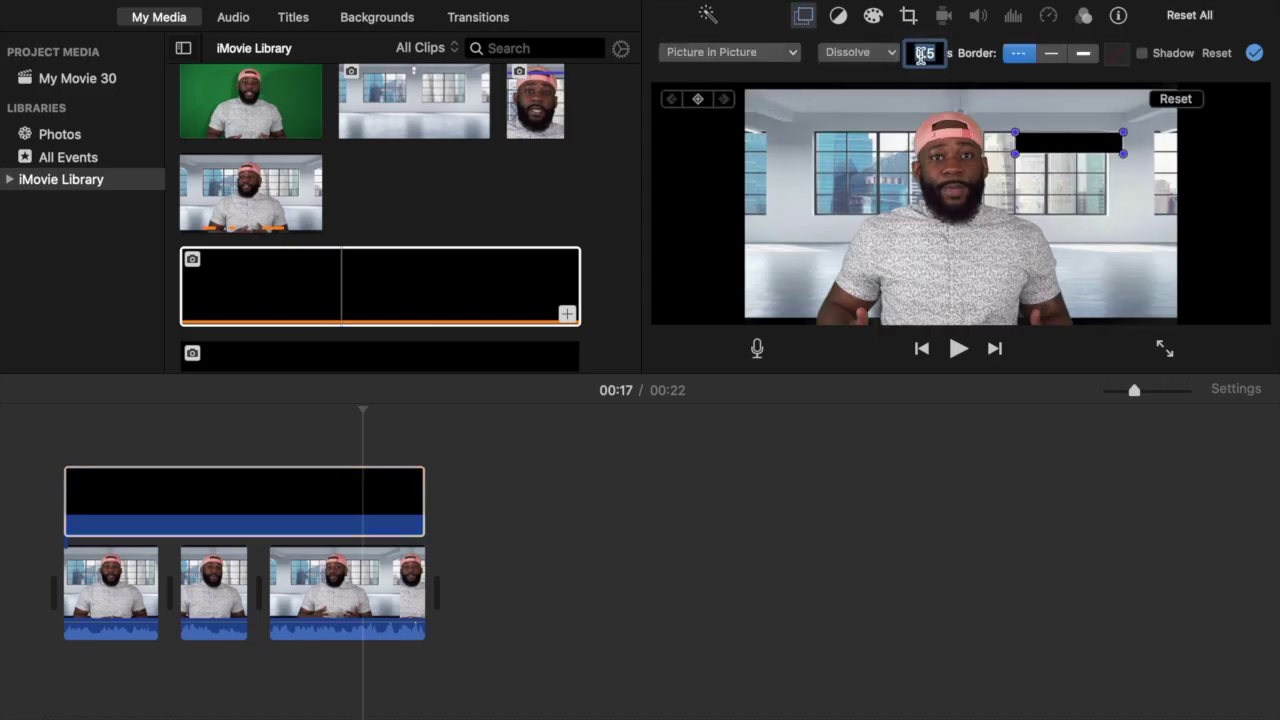
text(0)
key(Return)
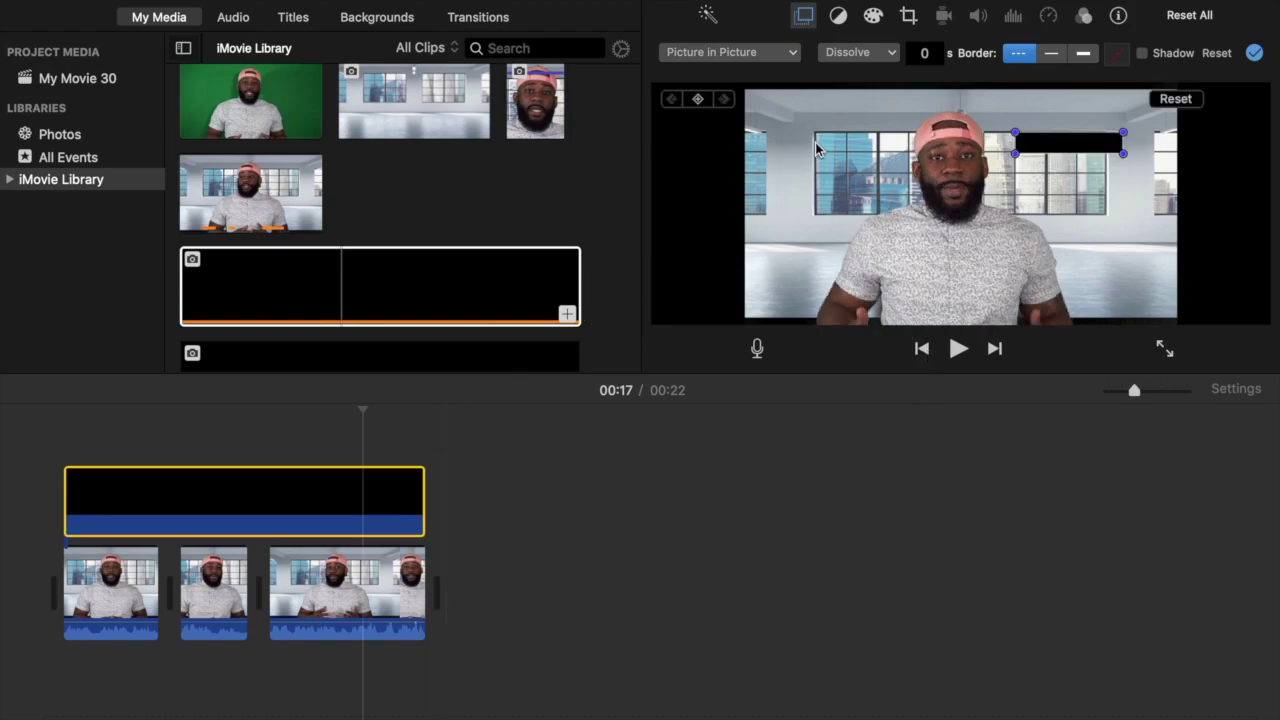
click(1042, 148)
Step: Move the black PiP box onto the speaker's face and shrink it to a strip over his eyes
drag(1042, 148, 932, 156)
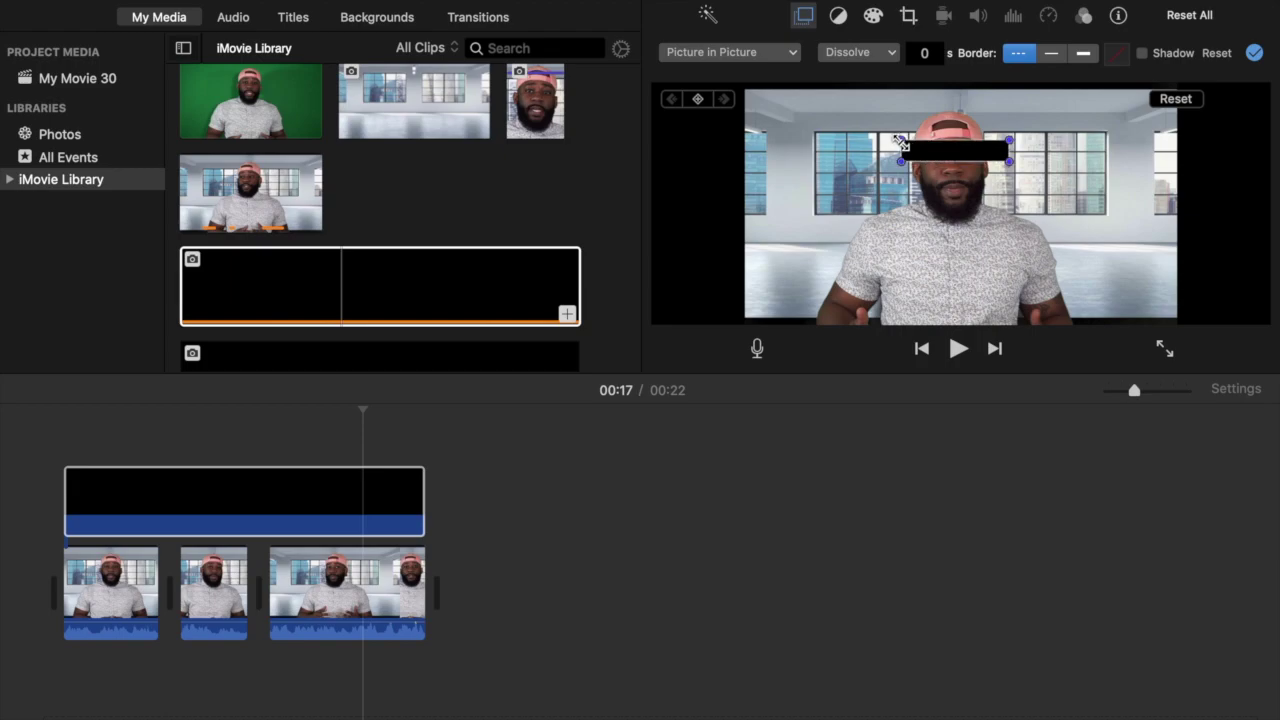
mouse_move(899, 141)
mouse_down()
mouse_move(925, 149)
mouse_move(909, 148)
mouse_up()
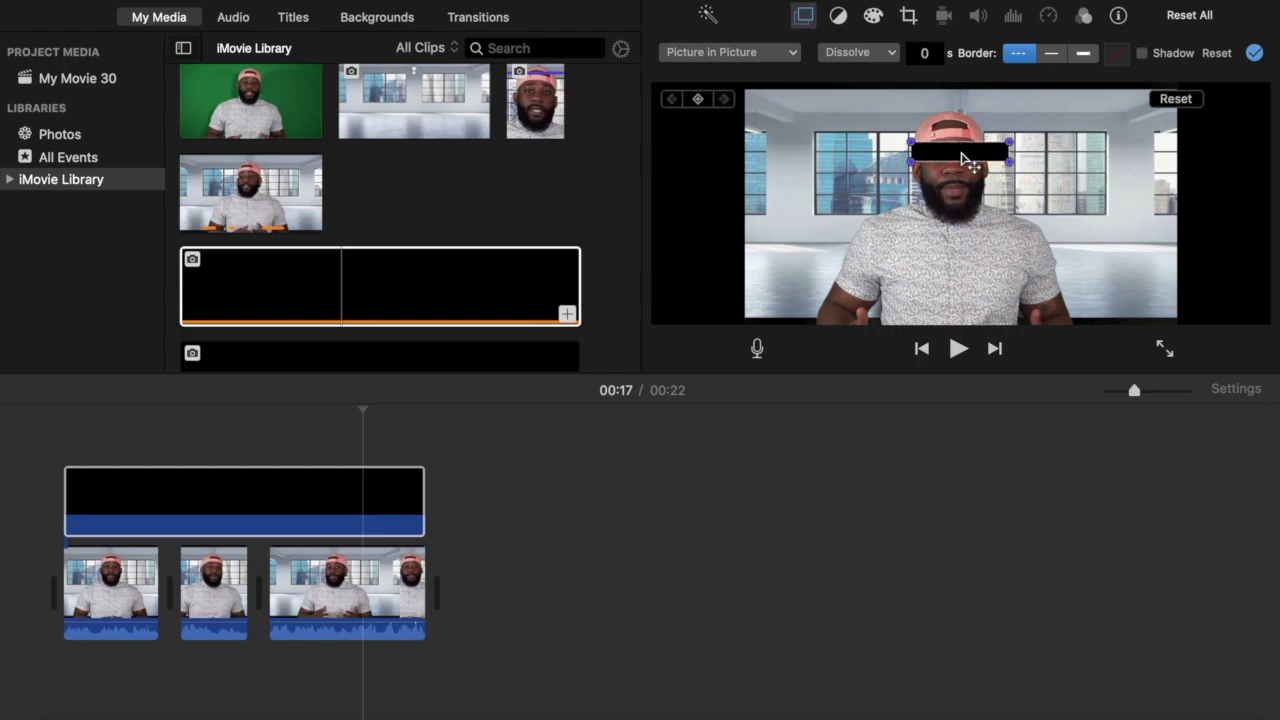
drag(1006, 147, 962, 165)
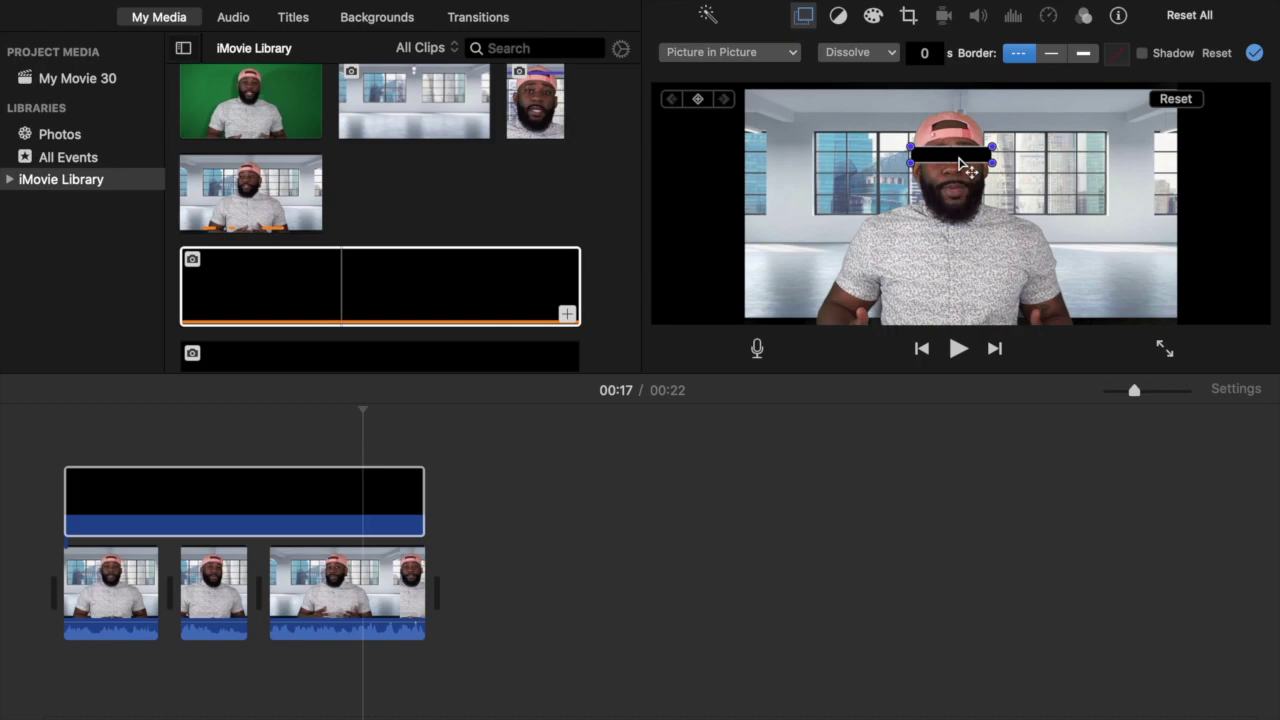
Step: Add a position keyframe for the bar, jump to the movie start, and mute the sound
click(698, 100)
click(50, 444)
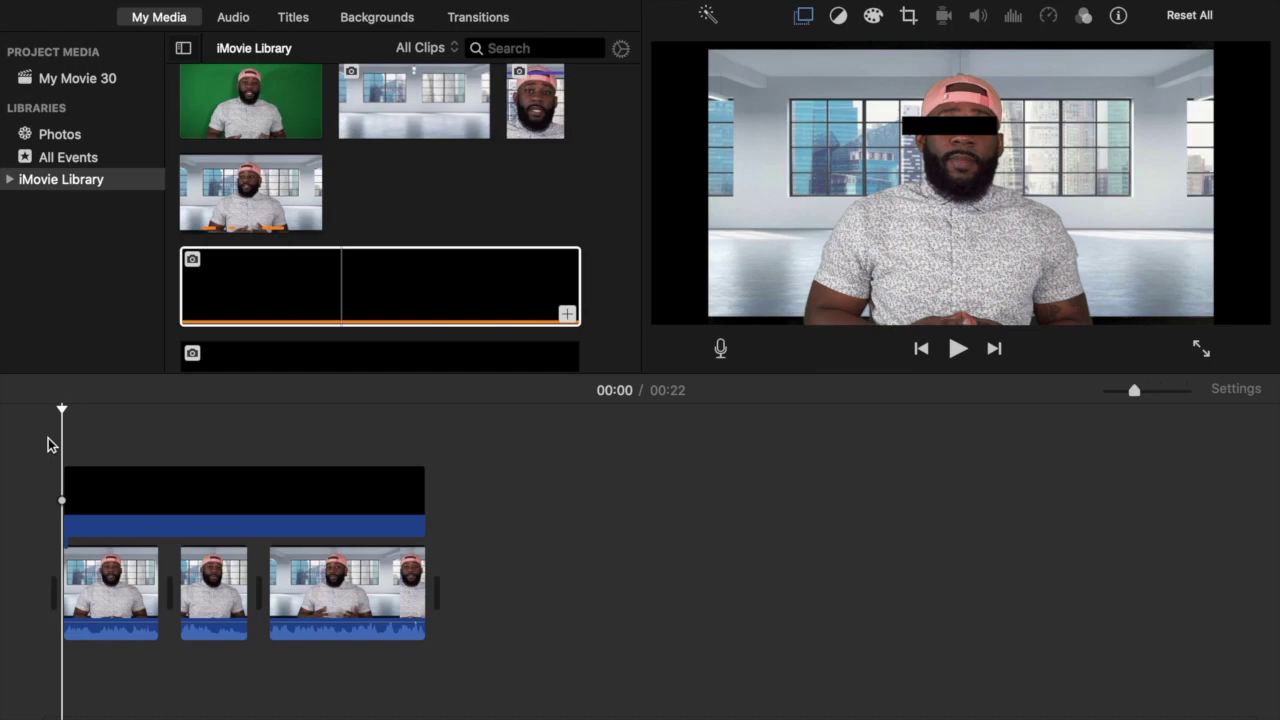
key(XF86AudioLowerVolume)
key(XF86AudioLowerVolume)
key(XF86AudioLowerVolume)
key(XF86AudioLowerVolume)
key(XF86AudioLowerVolume)
key(XF86AudioLowerVolume)
key(XF86AudioLowerVolume)
key(XF86AudioLowerVolume)
key(XF86AudioLowerVolume)
key(XF86AudioLowerVolume)
key(XF86AudioLowerVolume)
key(XF86AudioLowerVolume)
key(XF86AudioLowerVolume)
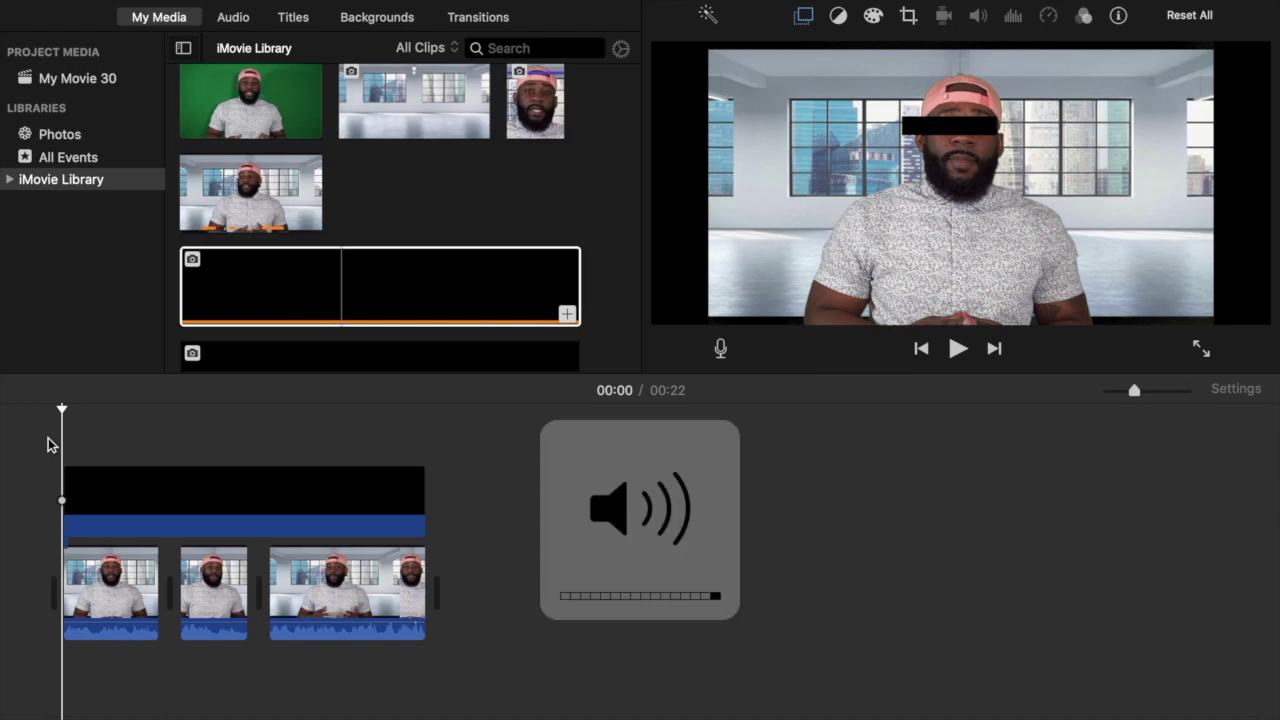
key(XF86AudioLowerVolume)
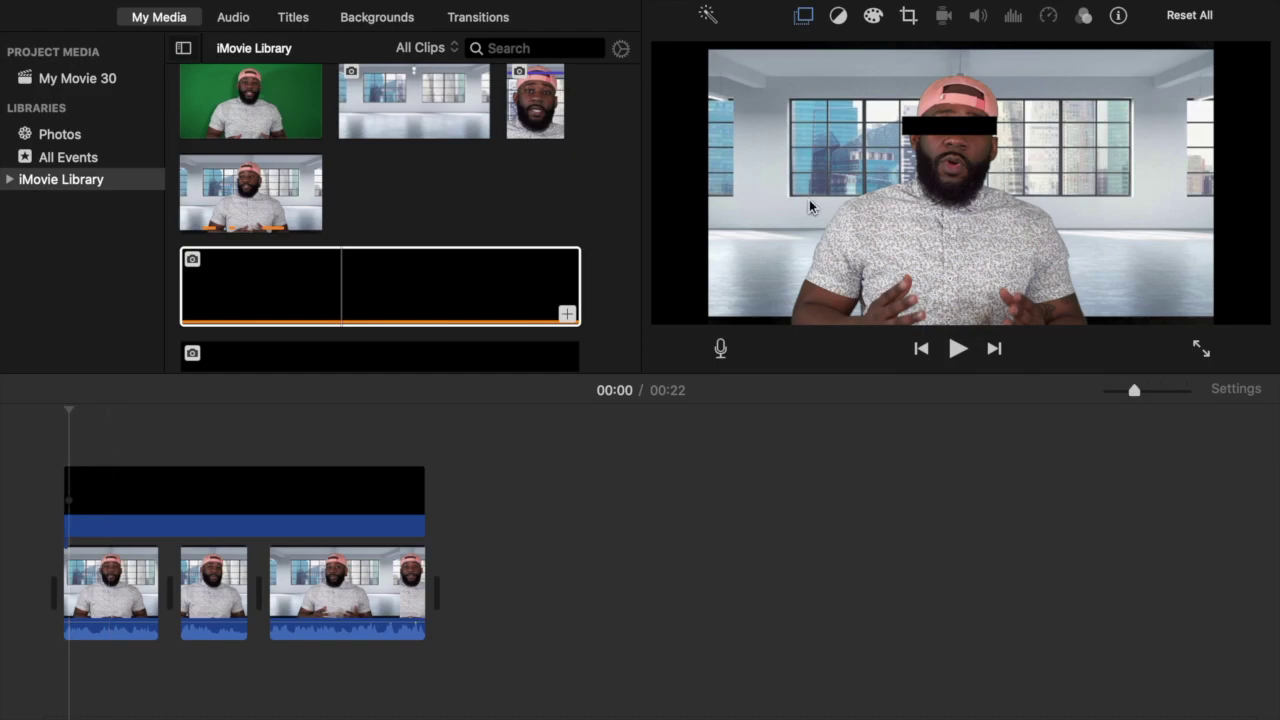
Step: At 0:15, nudge the black bar onto the speaker's eyes, then return to 00:00
click(345, 480)
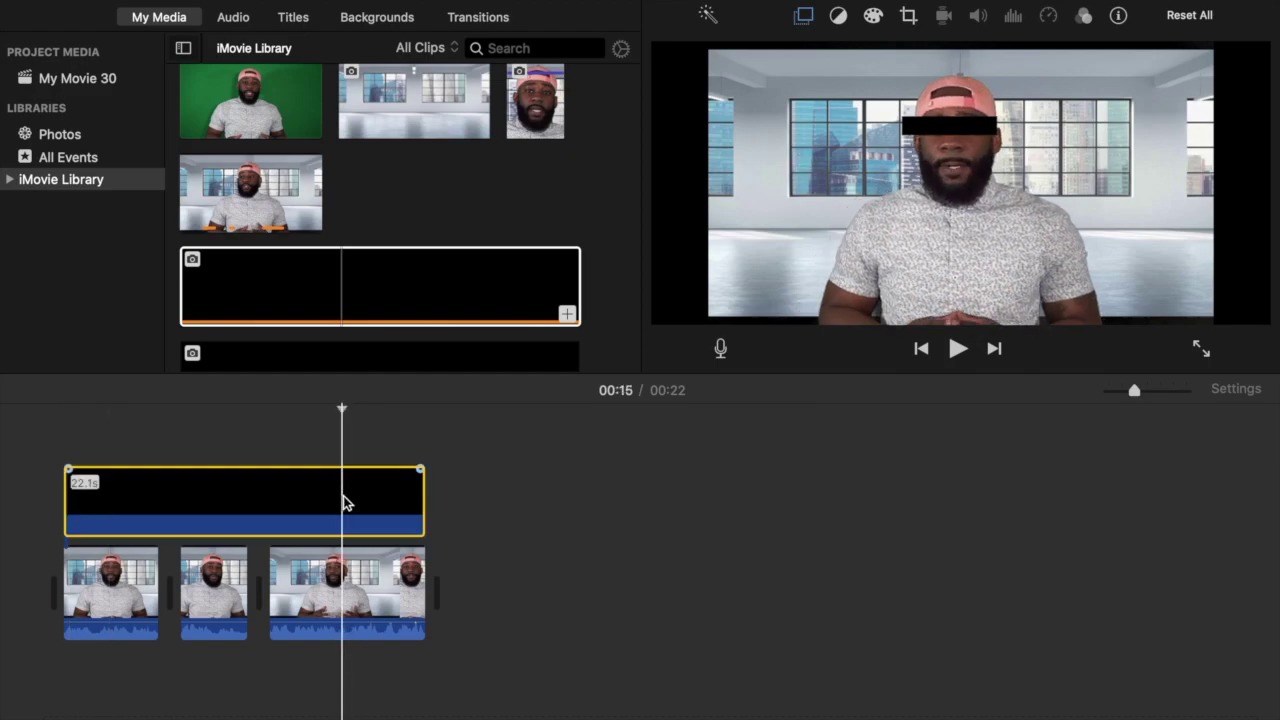
mouse_move(808, 29)
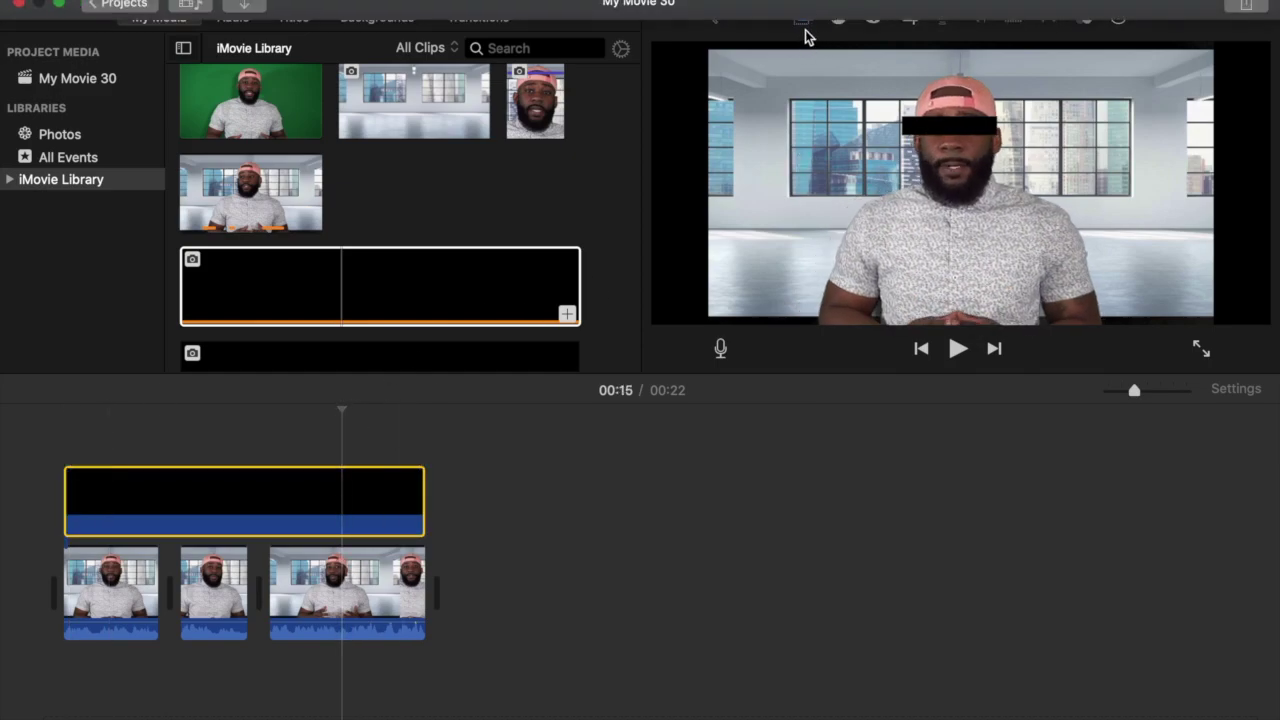
click(929, 119)
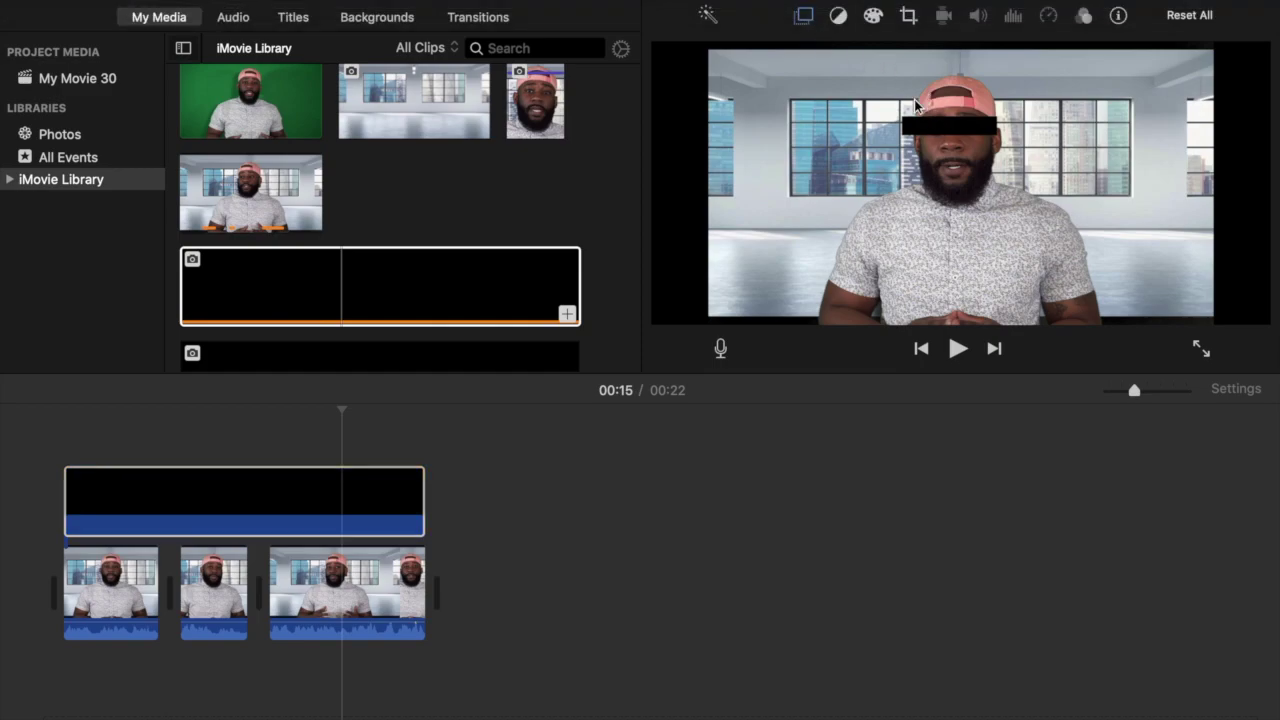
click(806, 17)
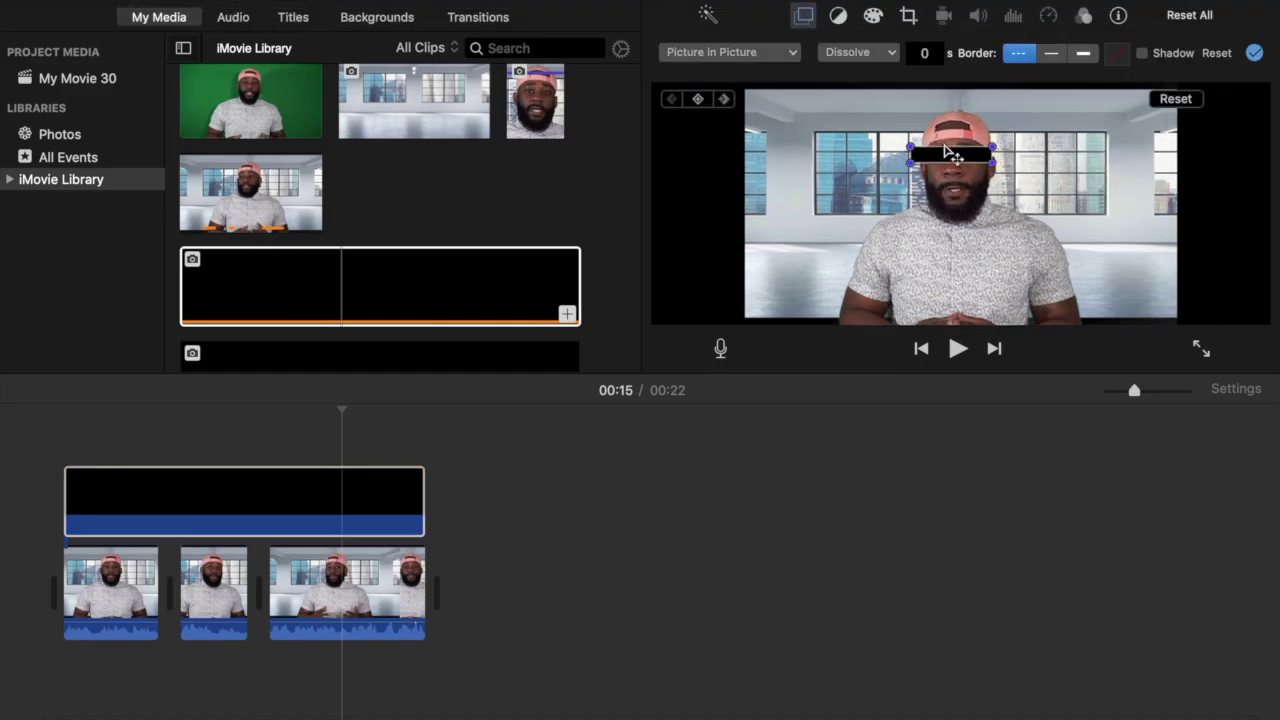
drag(946, 157, 951, 160)
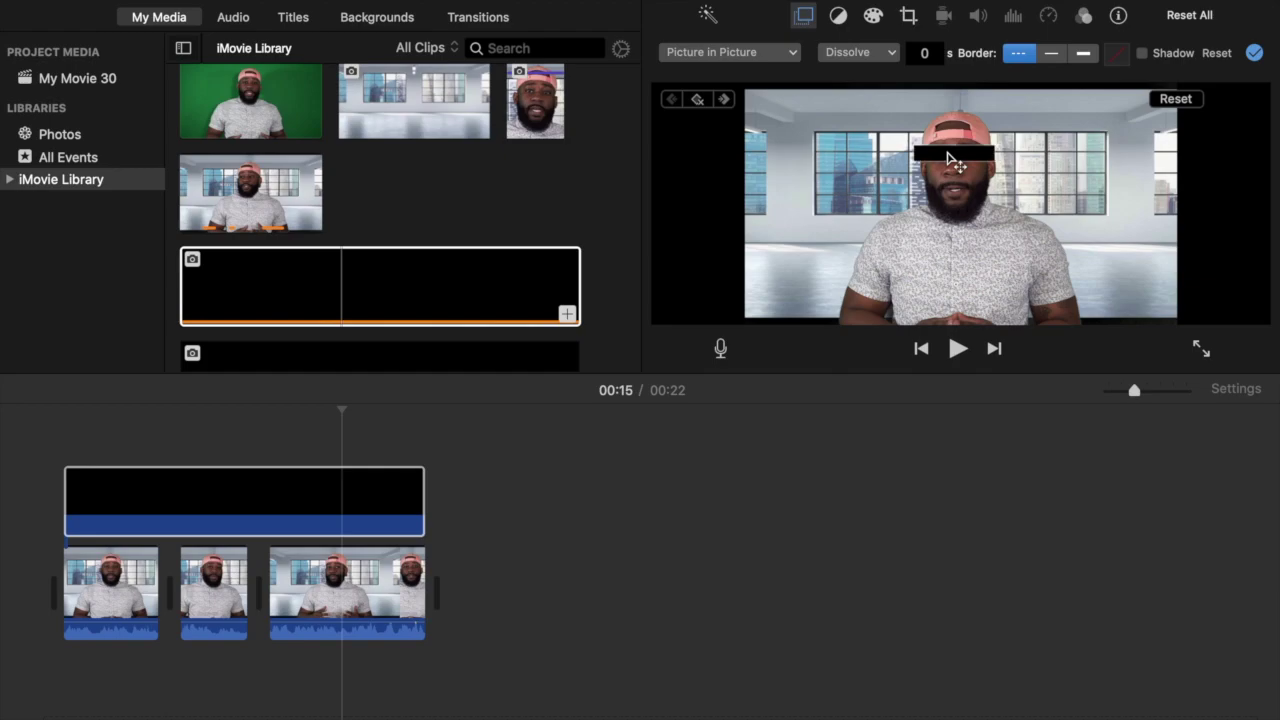
click(950, 158)
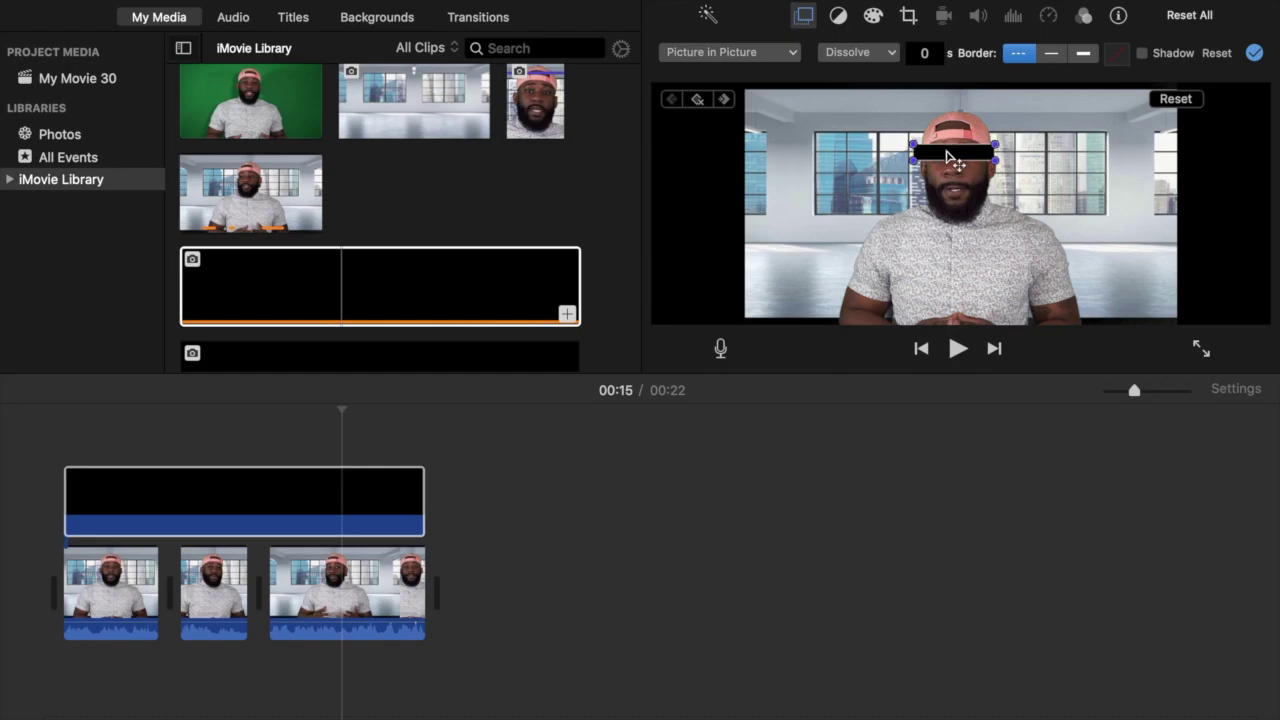
click(57, 454)
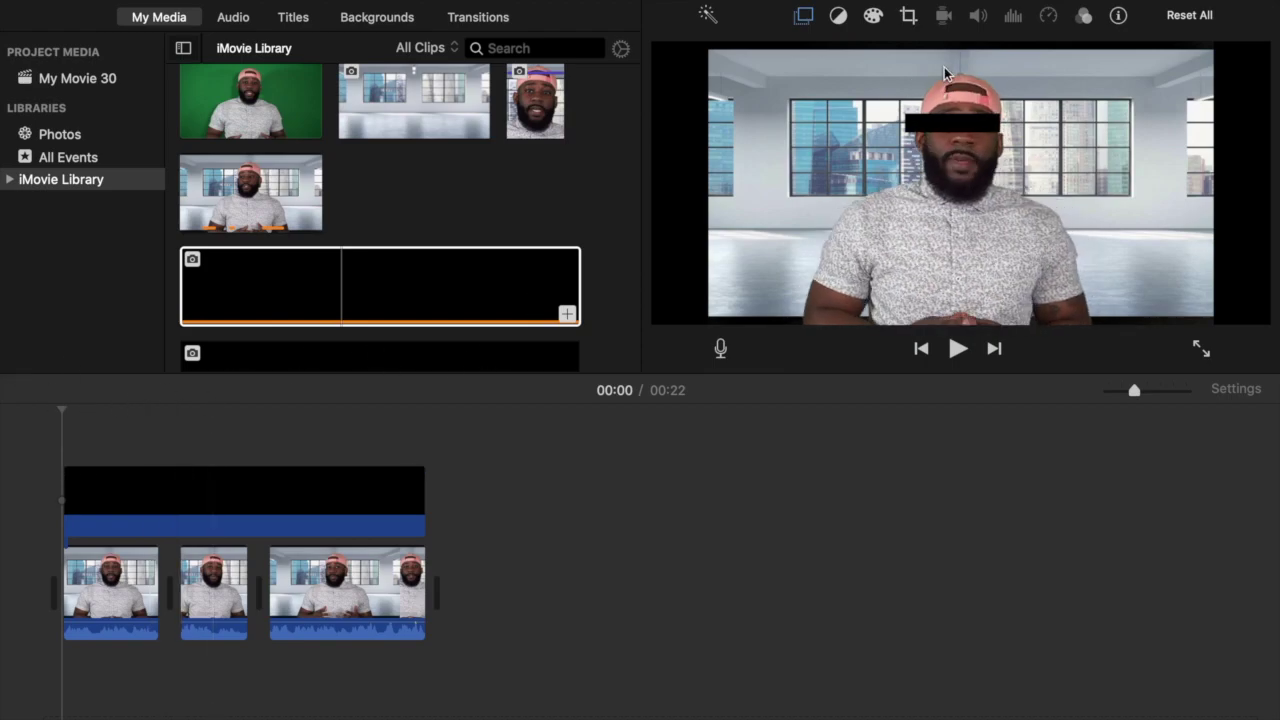
Step: Keyframe the black bar over the speaker's eyes at successive points up to 00:03
click(804, 18)
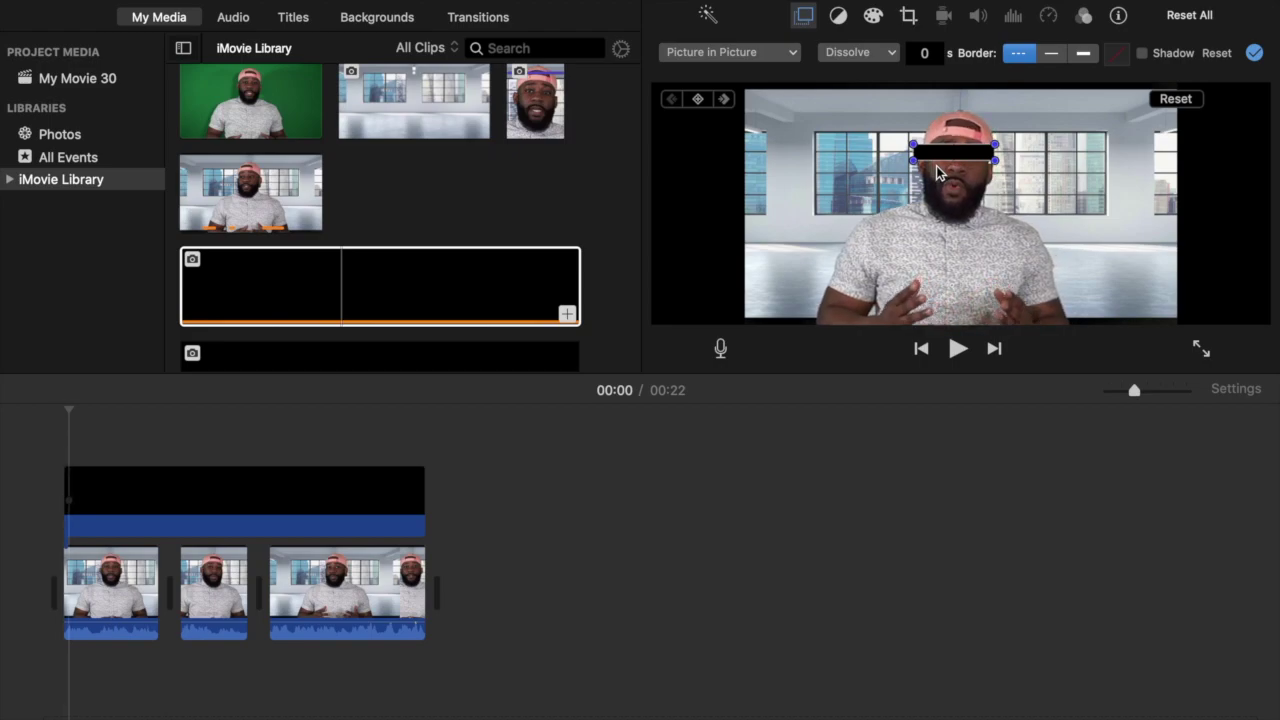
drag(946, 160, 952, 157)
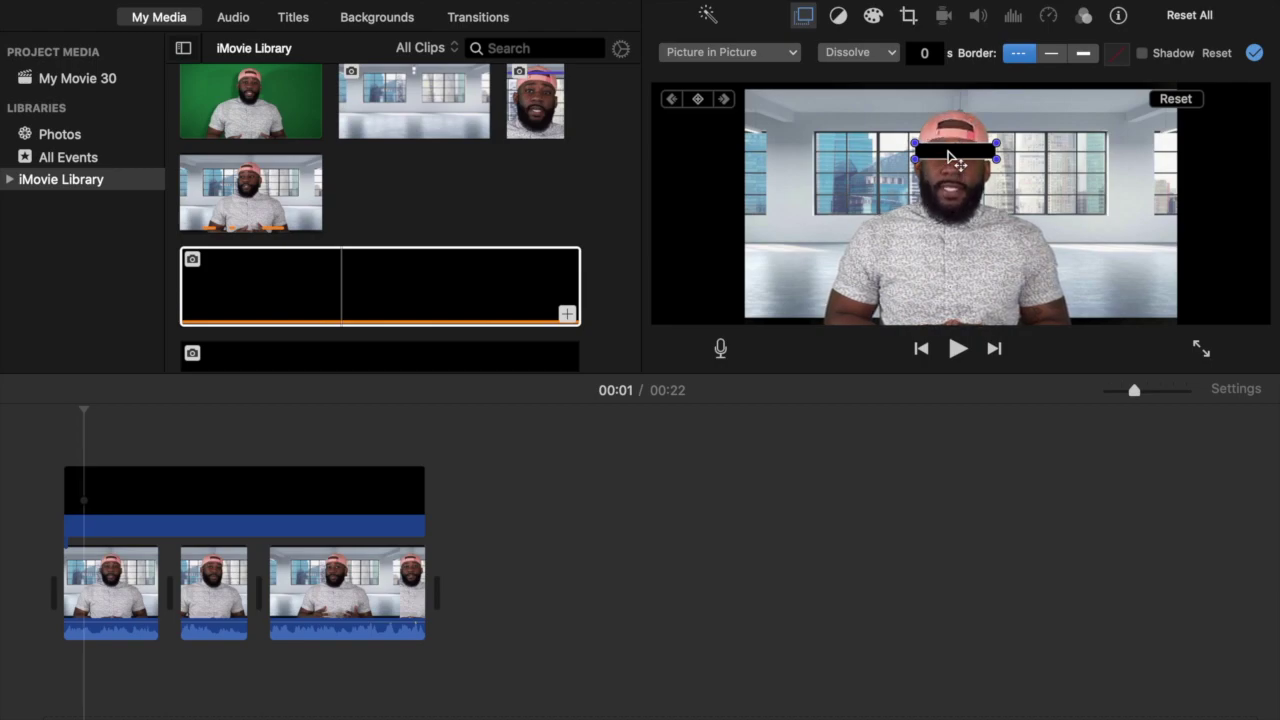
drag(950, 157, 948, 162)
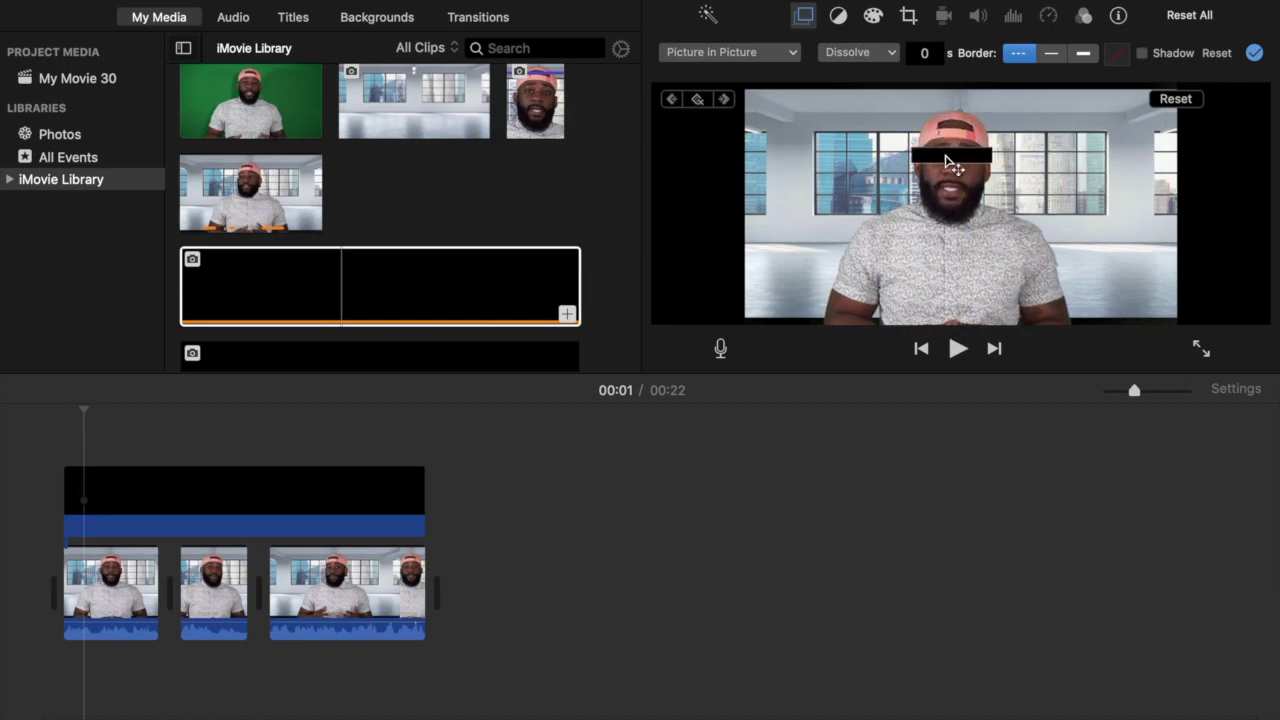
click(946, 157)
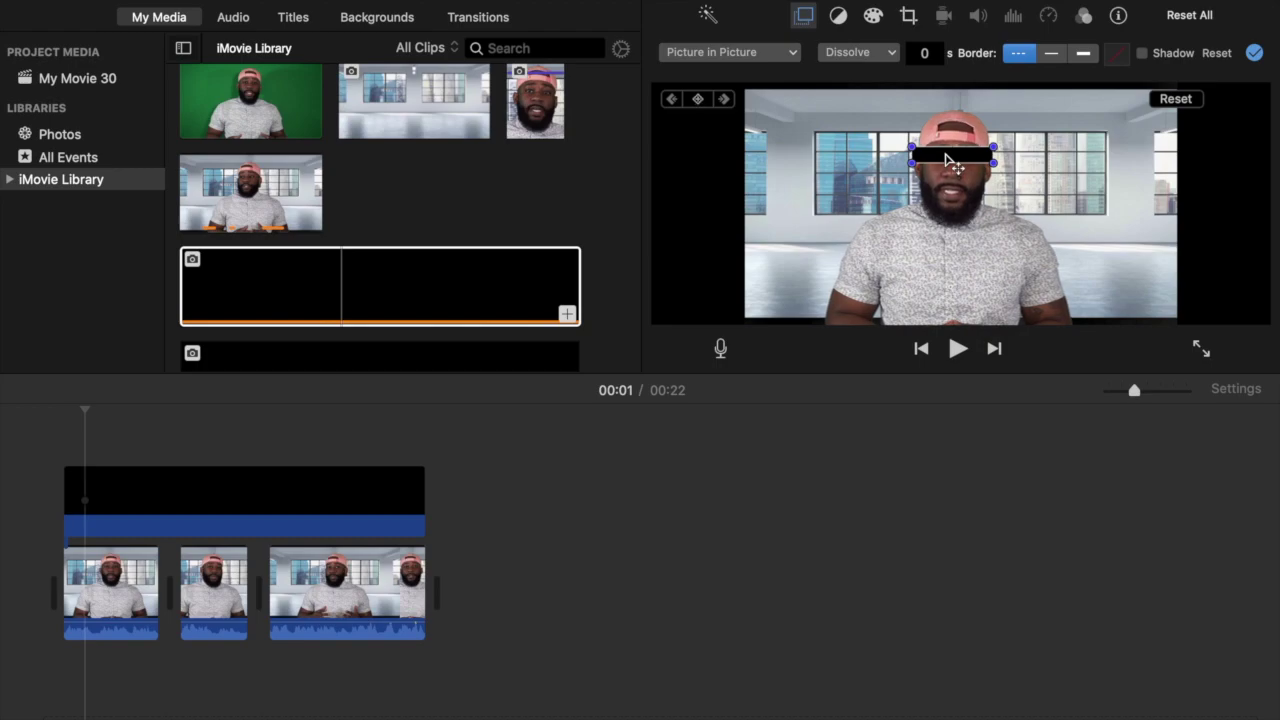
drag(946, 156, 949, 161)
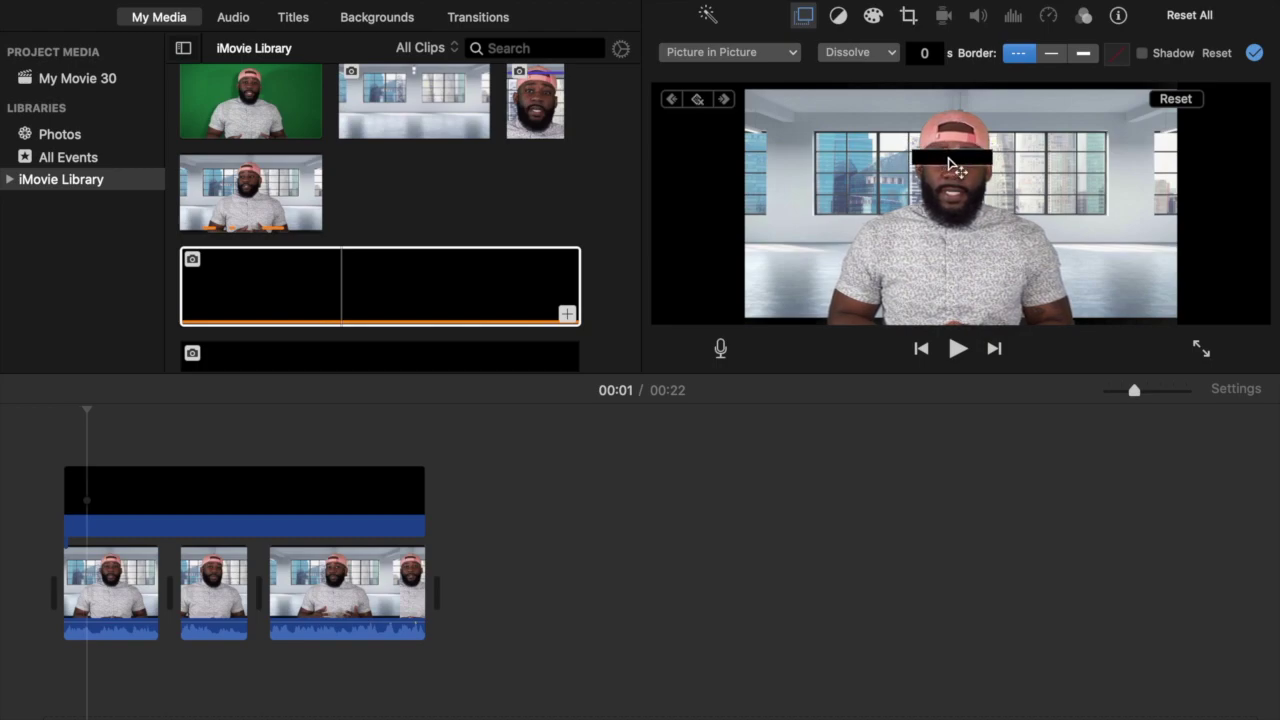
click(944, 160)
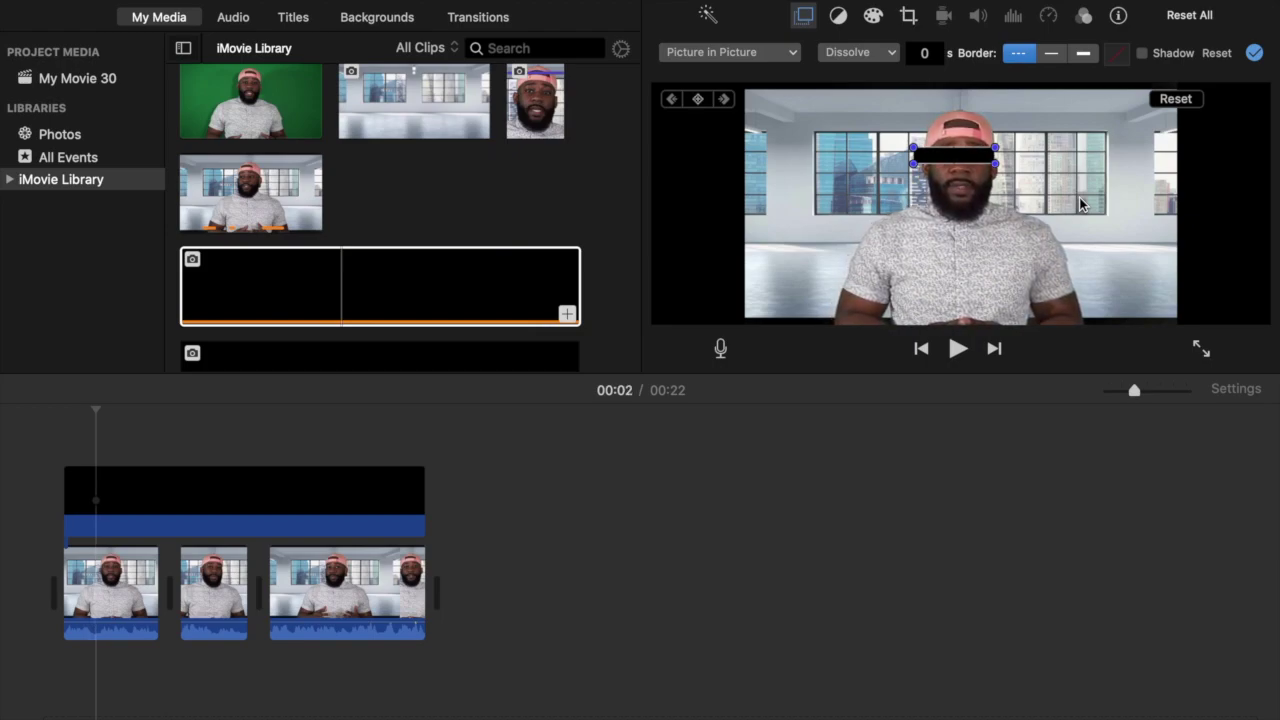
drag(984, 163, 976, 160)
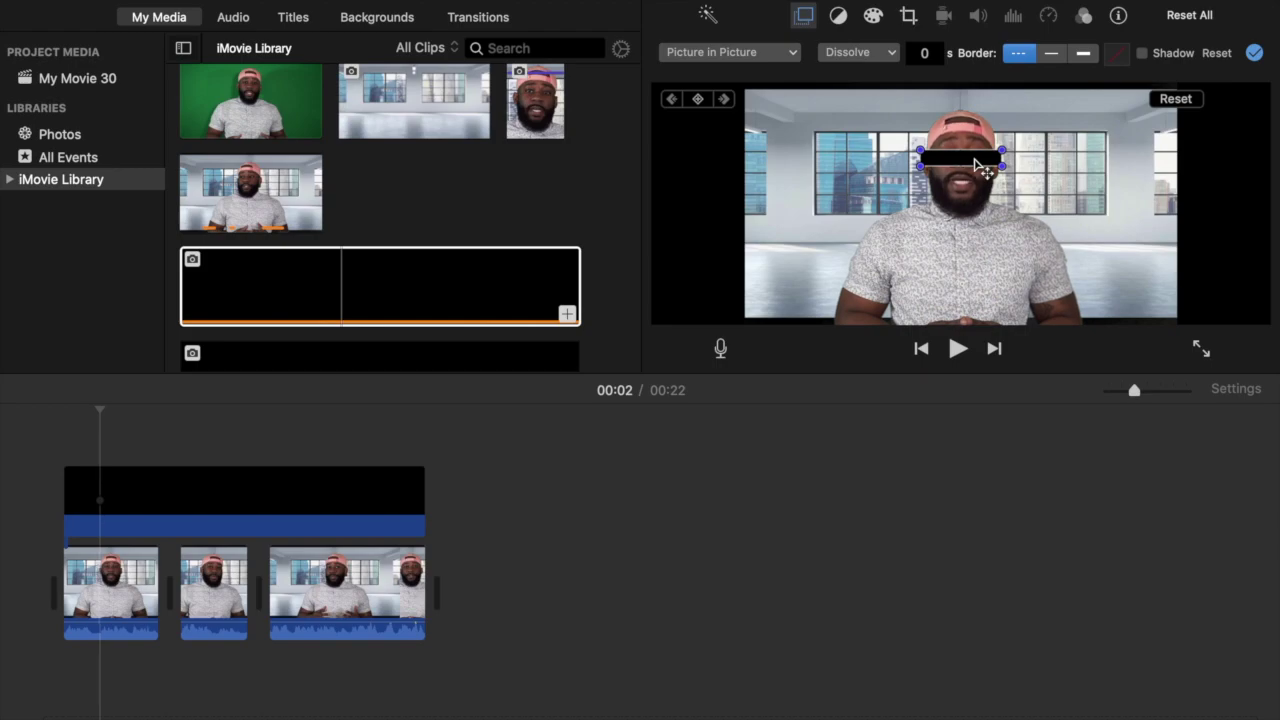
drag(980, 165, 975, 156)
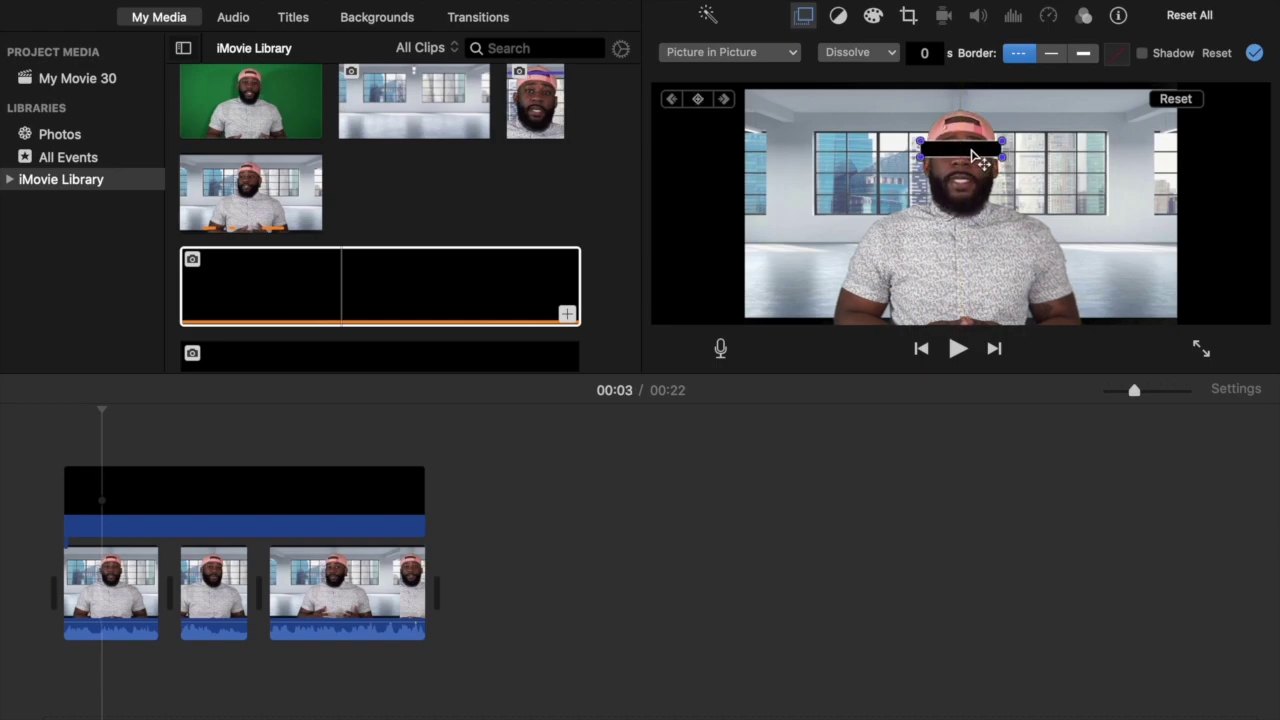
drag(975, 156, 978, 154)
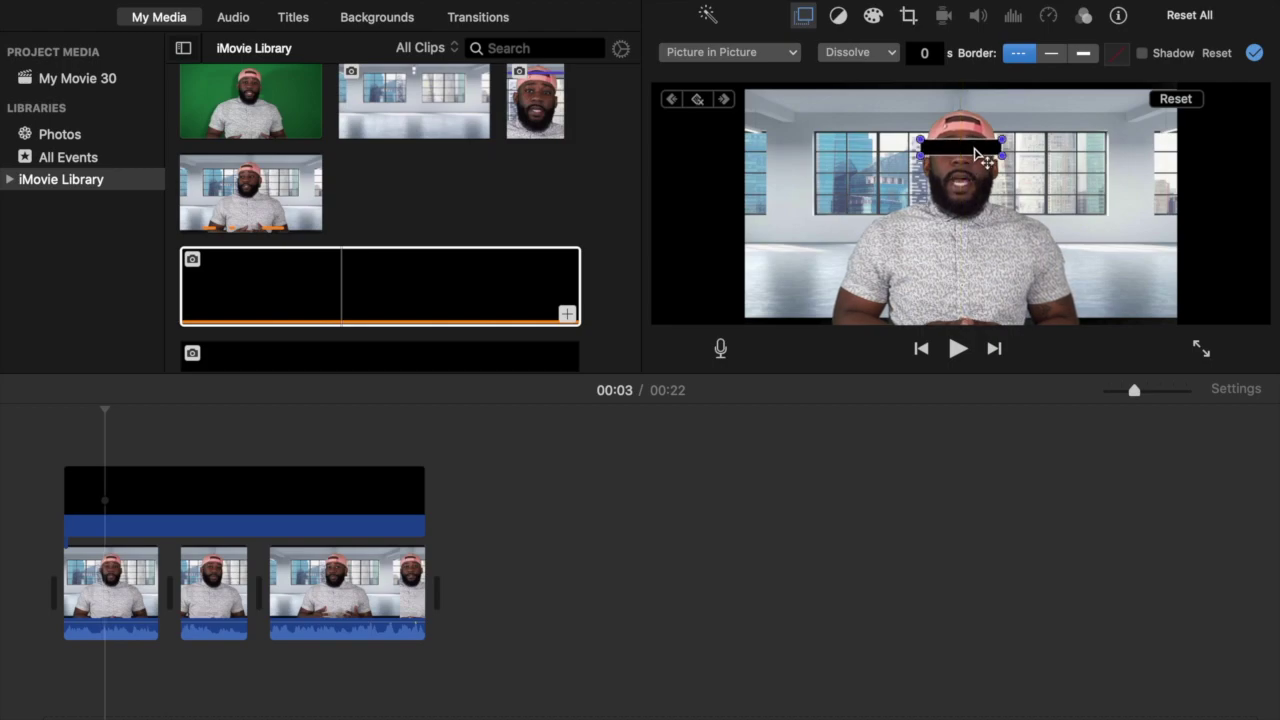
click(40, 449)
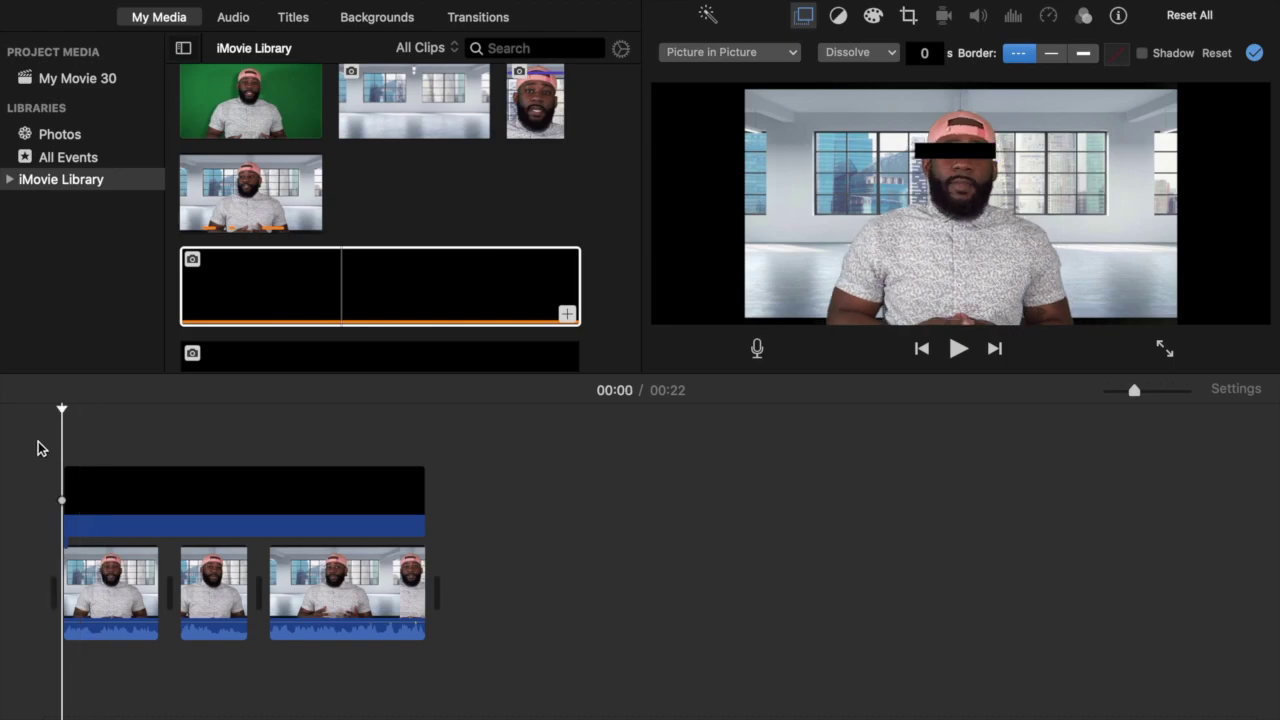
Step: Play the opening seconds to check the censor bar tracks the eyes, then stop
key(space)
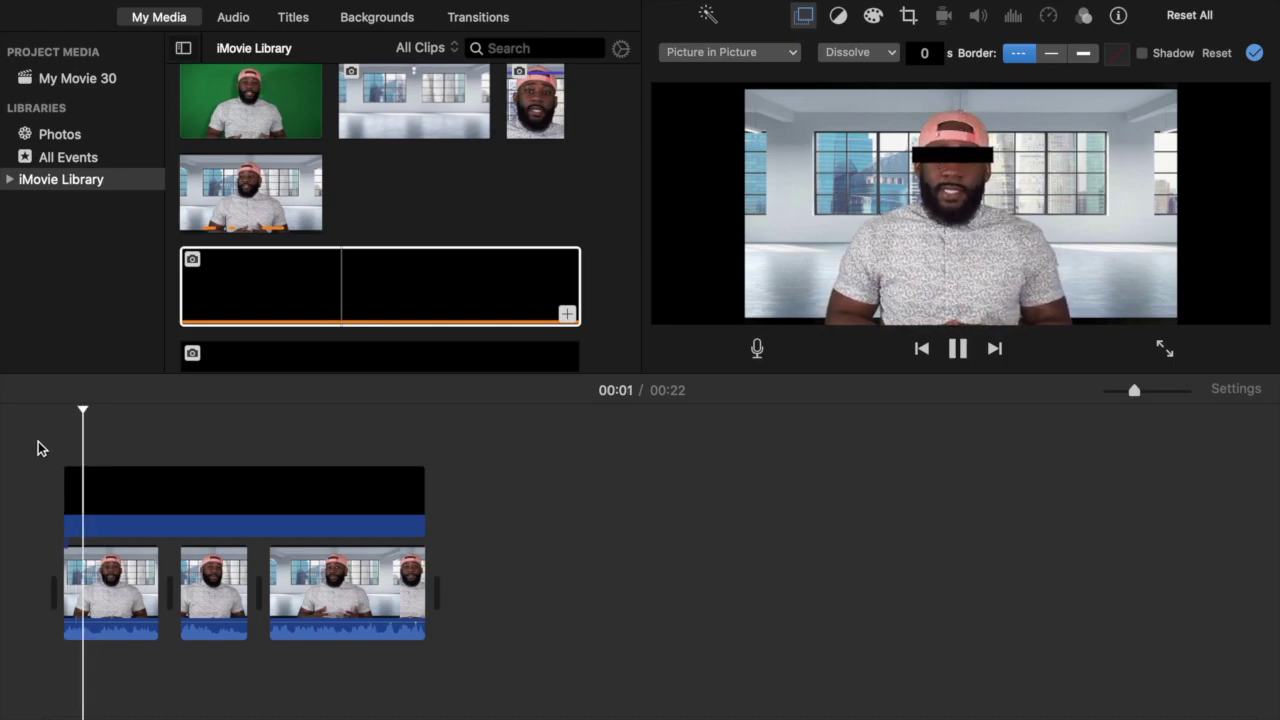
key(space)
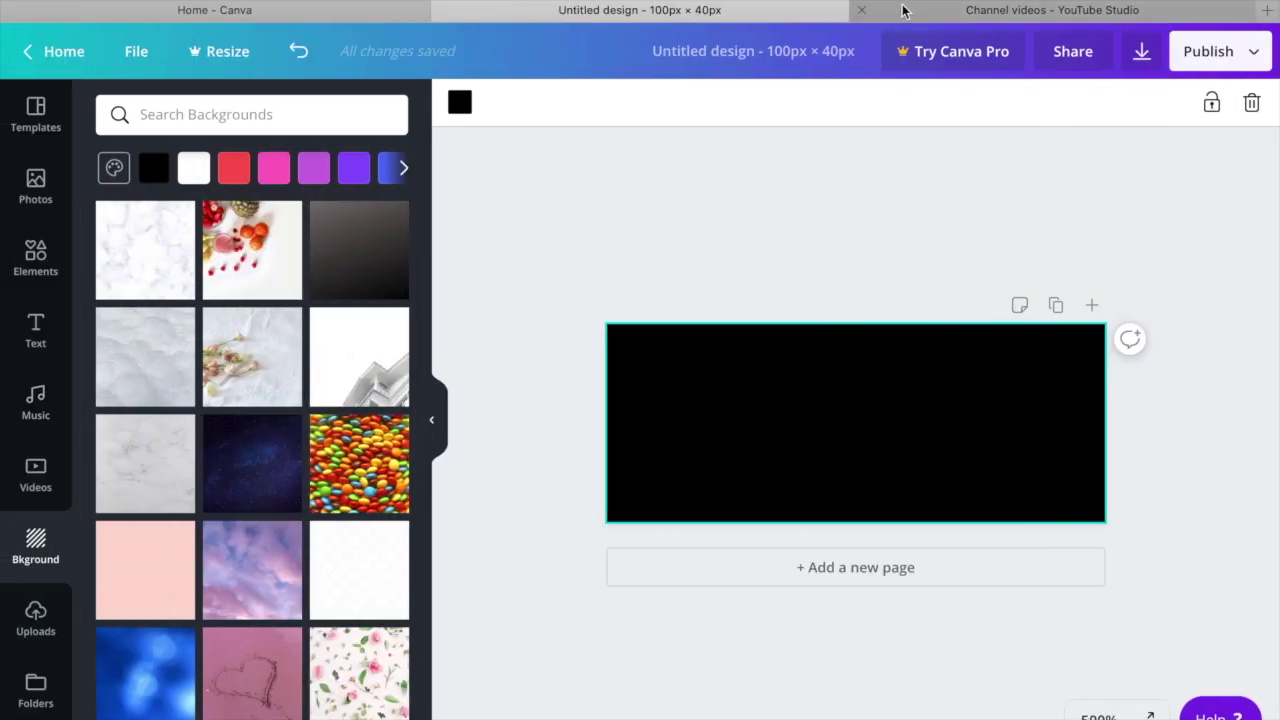
Step: Open the Blur Face Example video's details from the YouTube Studio channel videos and go to its Editor
click(928, 17)
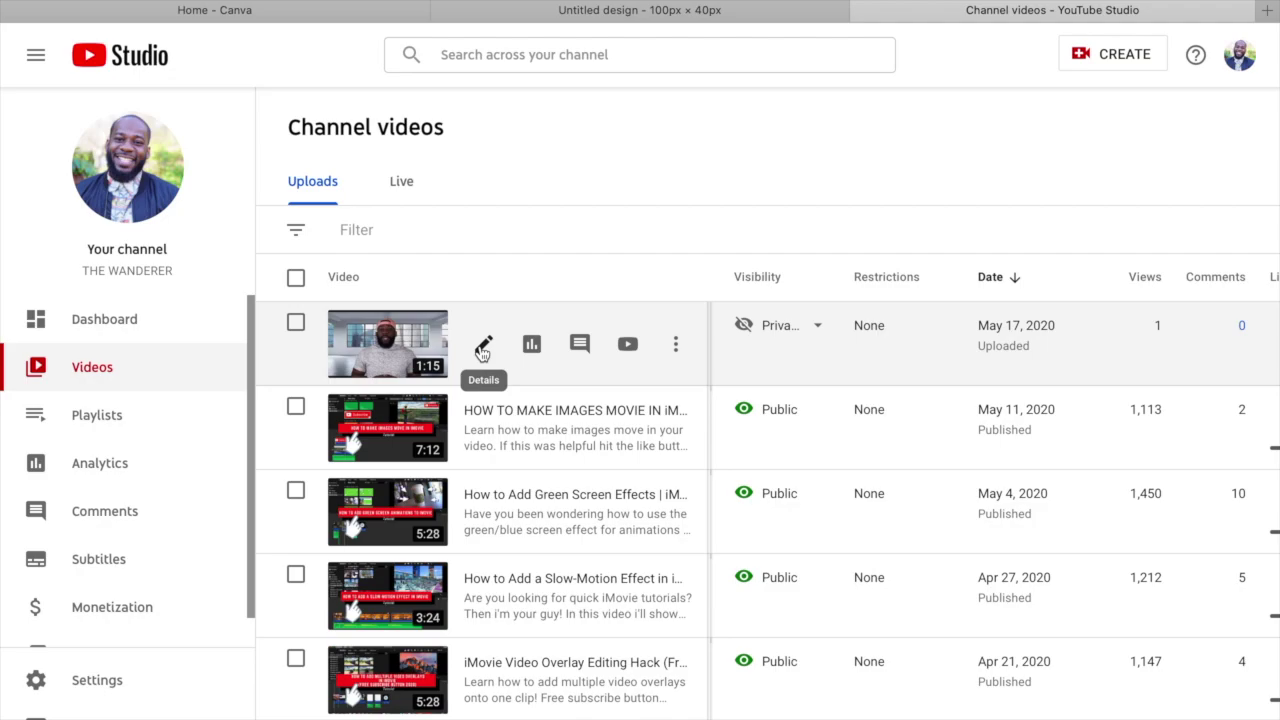
click(483, 345)
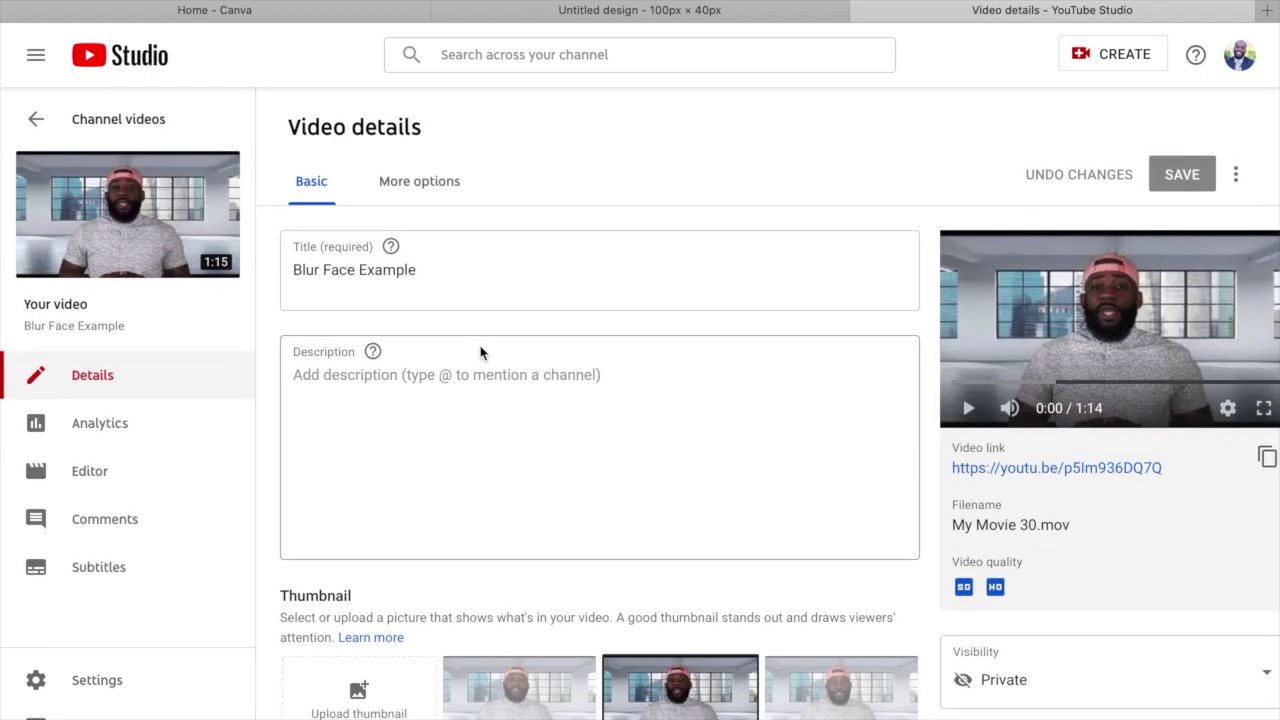
click(128, 469)
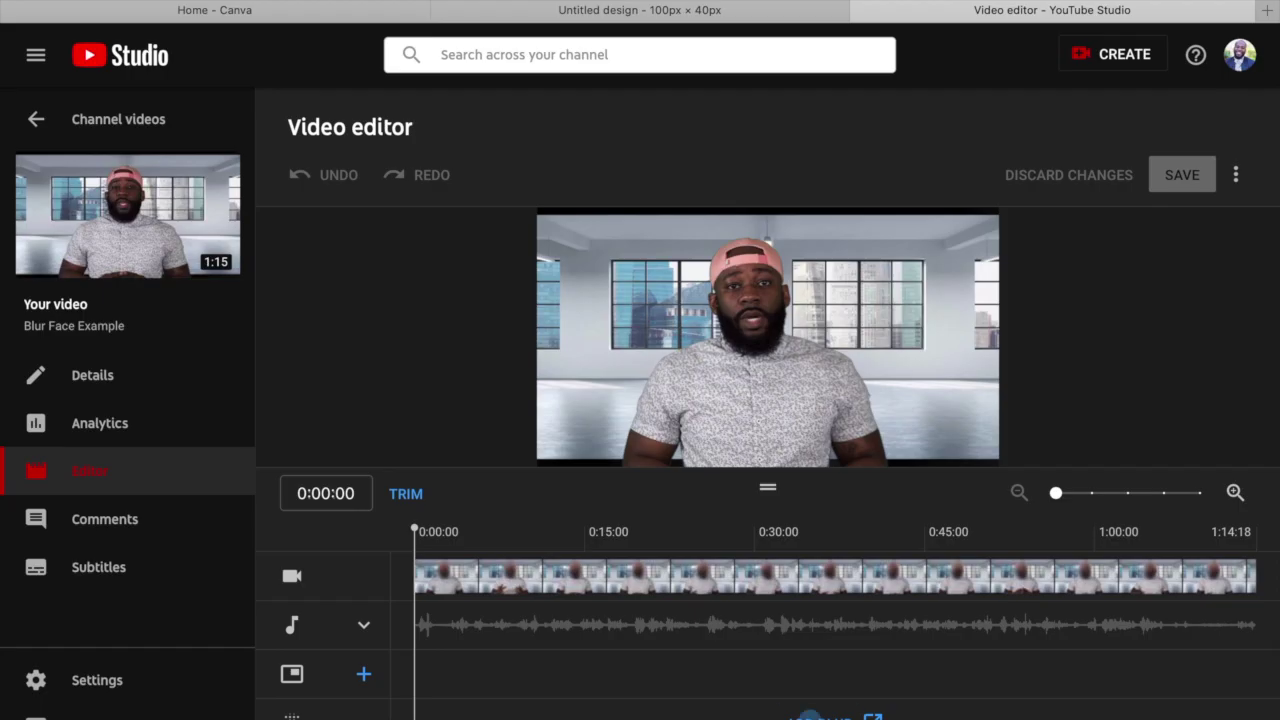
key(super+t)
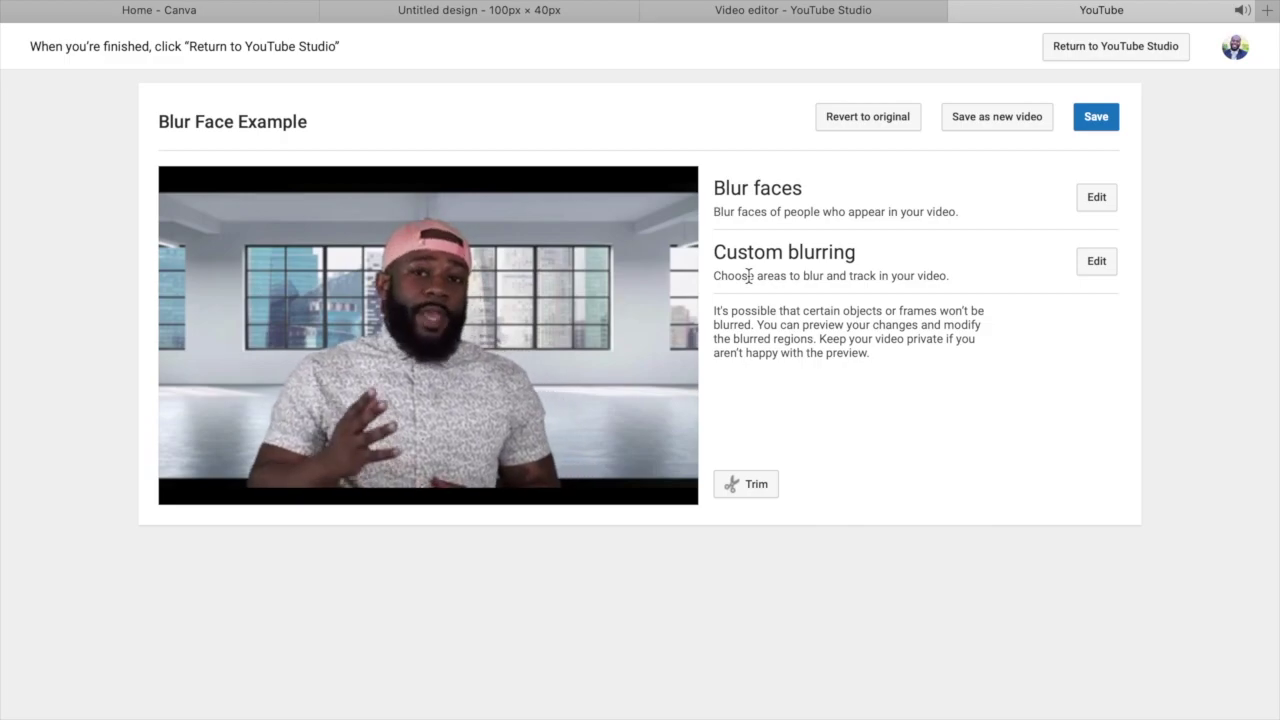
Step: Add a custom blur box on the speaker's face, stretch it to cover the chin, and apply it
click(1102, 263)
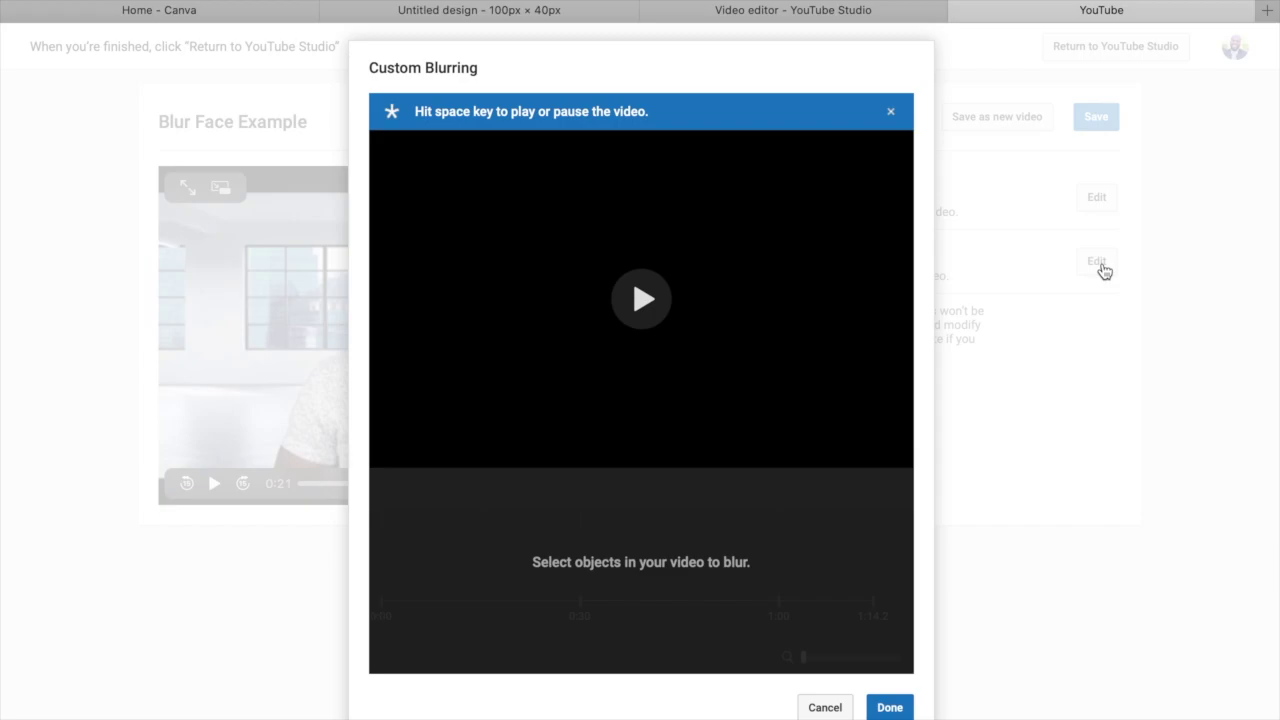
click(641, 295)
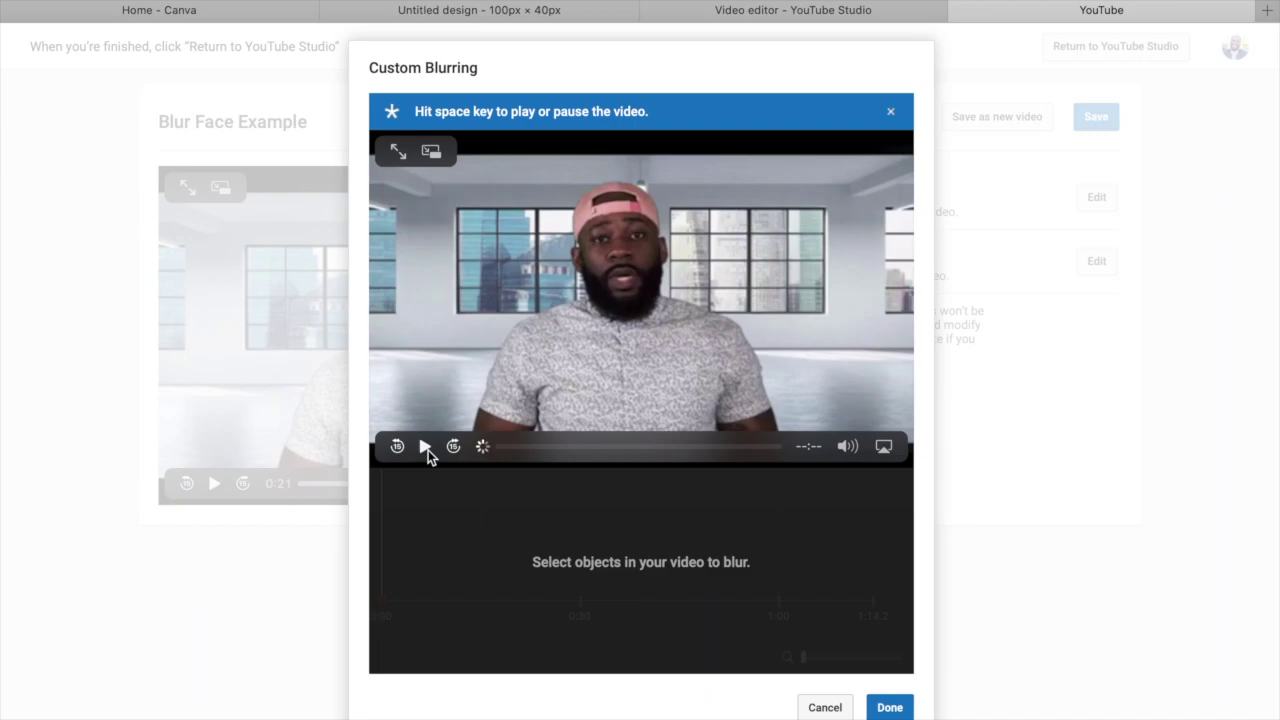
click(568, 186)
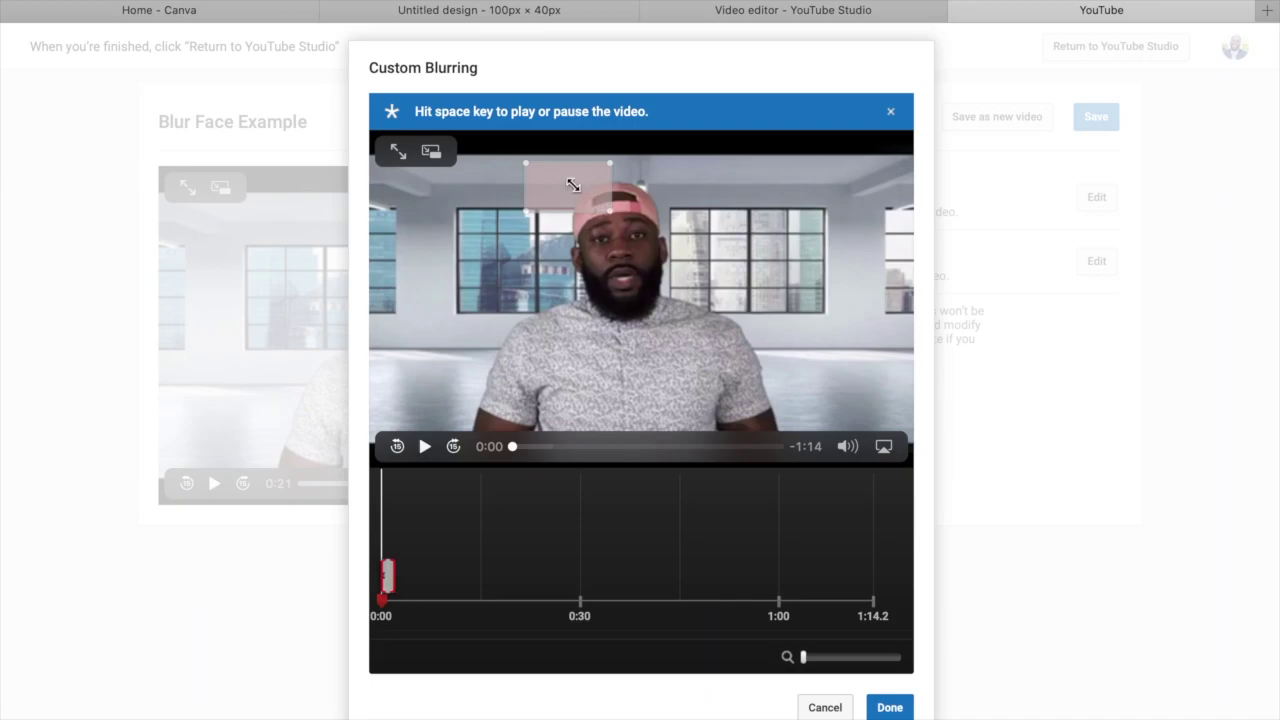
mouse_move(573, 186)
mouse_down()
mouse_move(620, 225)
mouse_move(625, 254)
mouse_move(569, 219)
mouse_move(583, 174)
mouse_move(566, 173)
mouse_up()
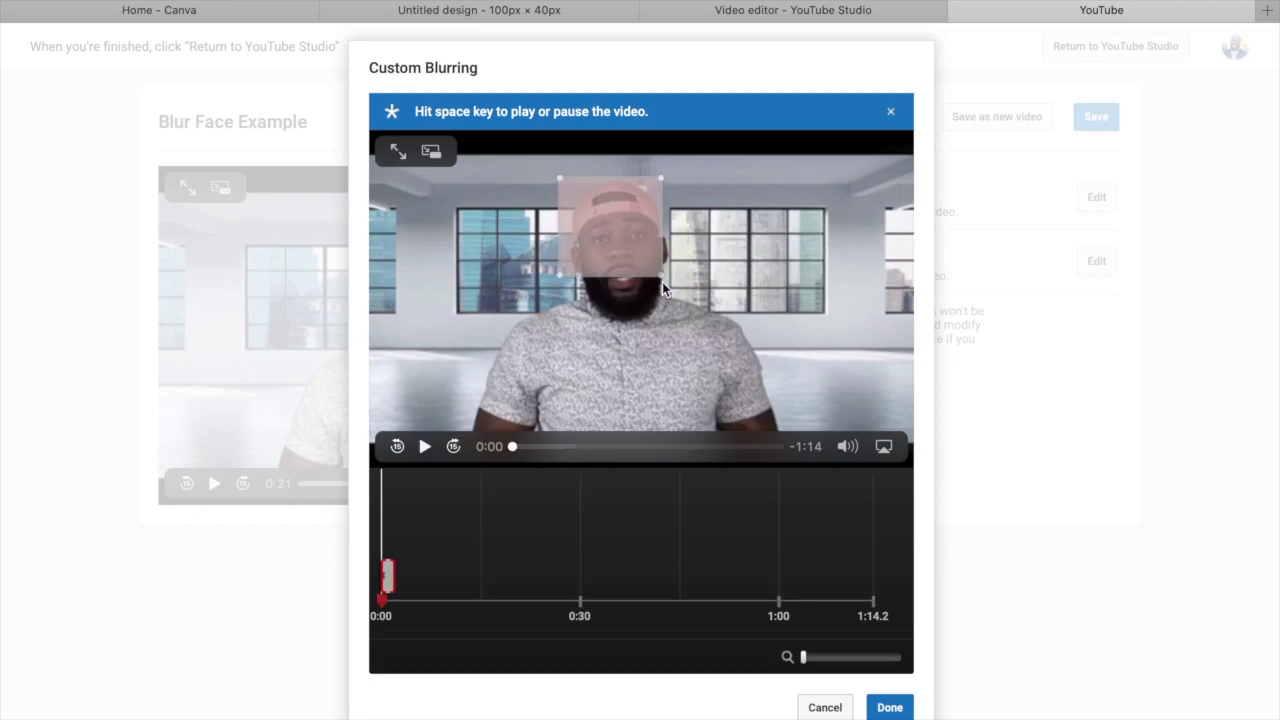
drag(662, 274, 671, 320)
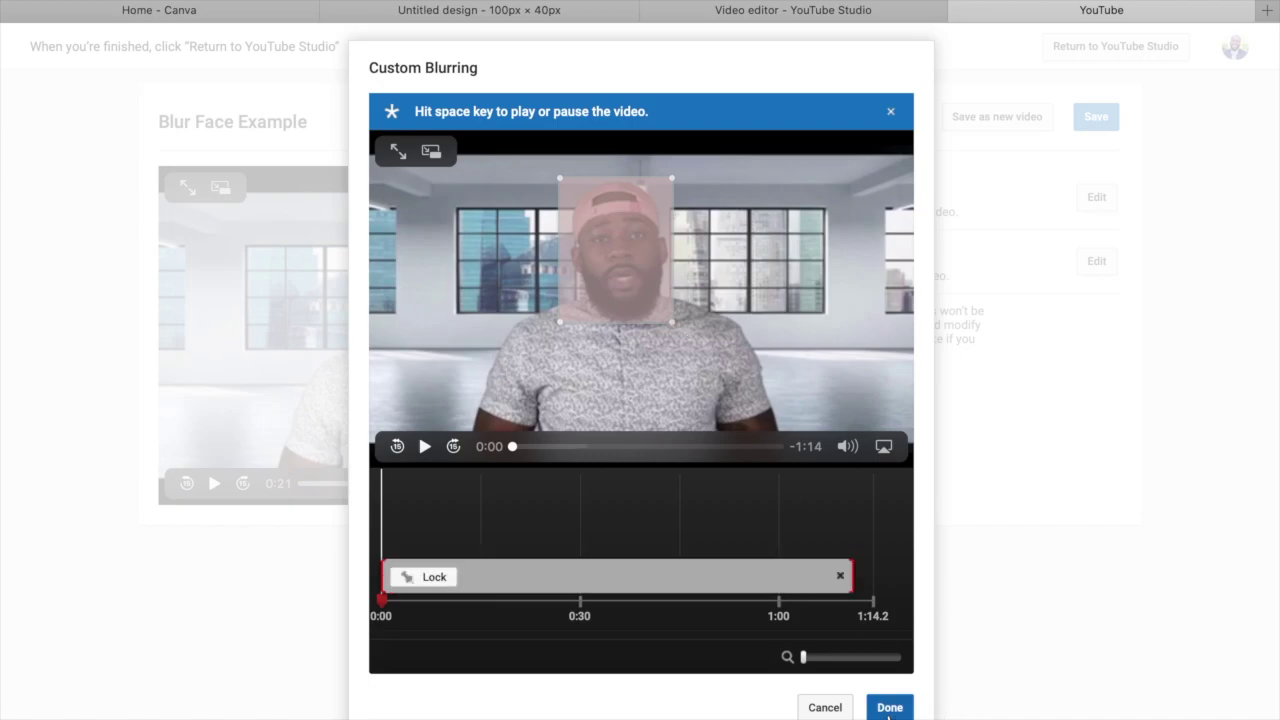
click(889, 709)
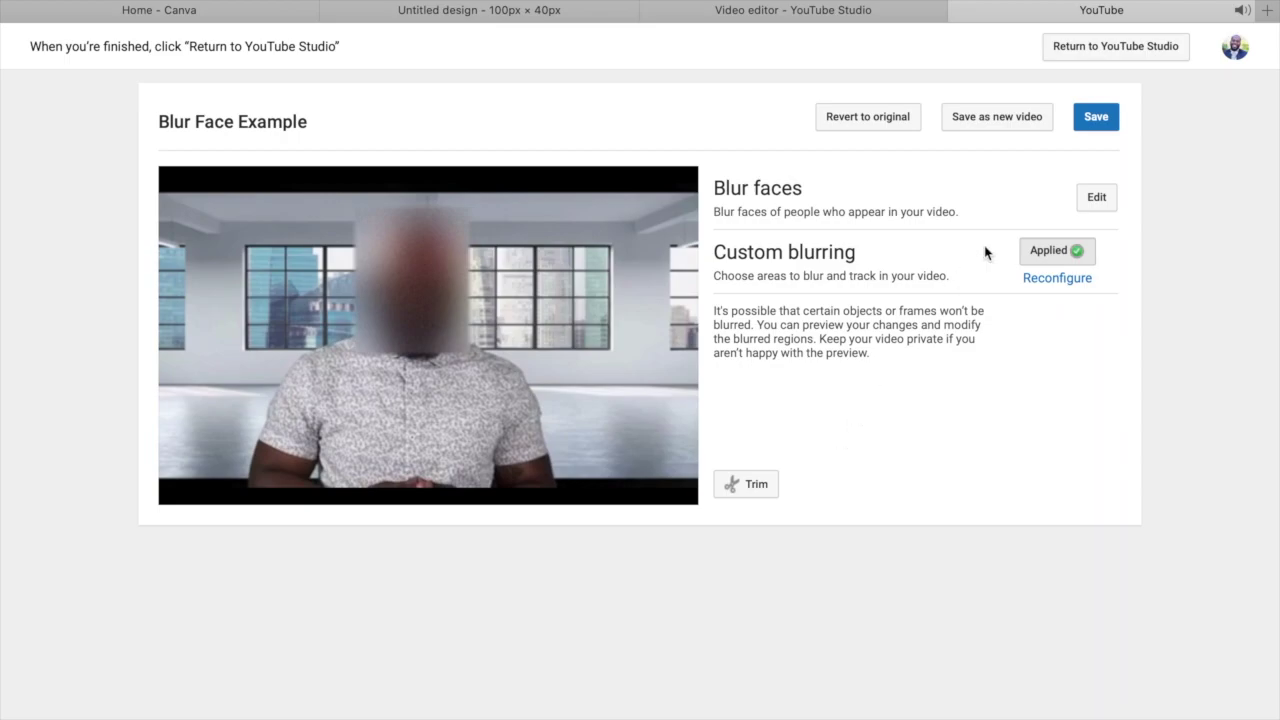
Step: Save the Blur Face Example edits and confirm in the 'This might take a while' dialog
click(1108, 125)
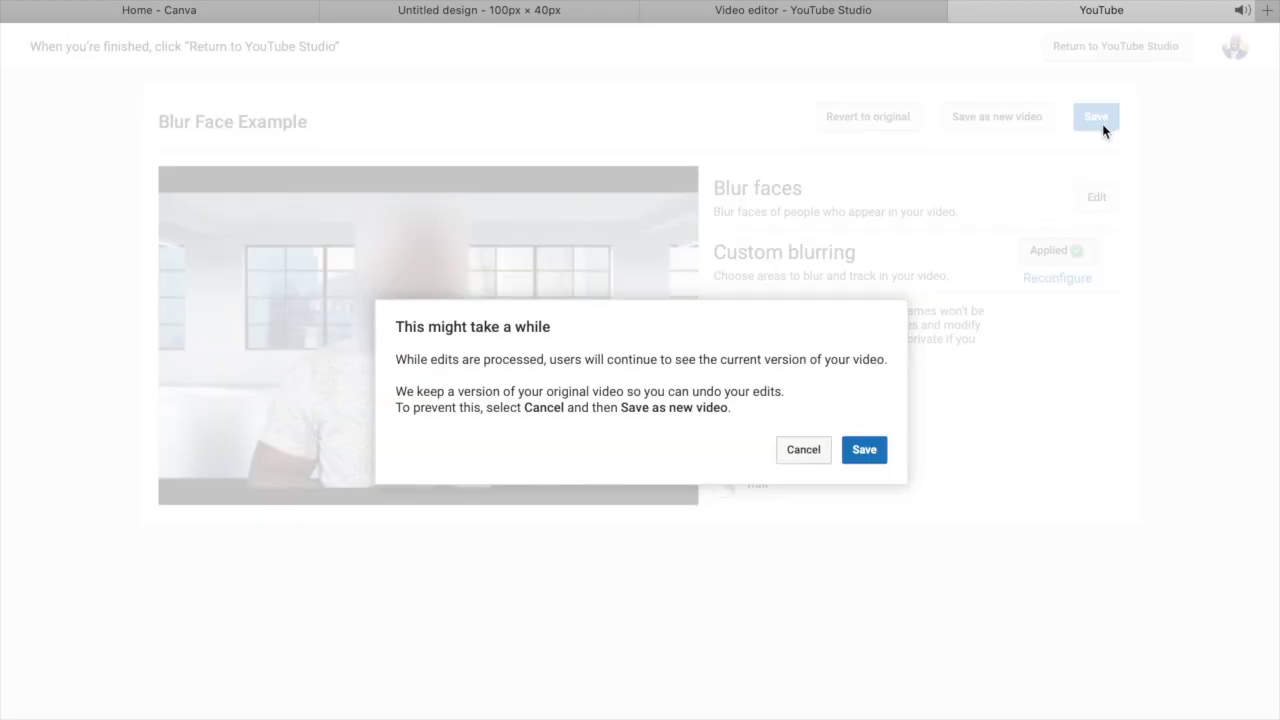
click(866, 452)
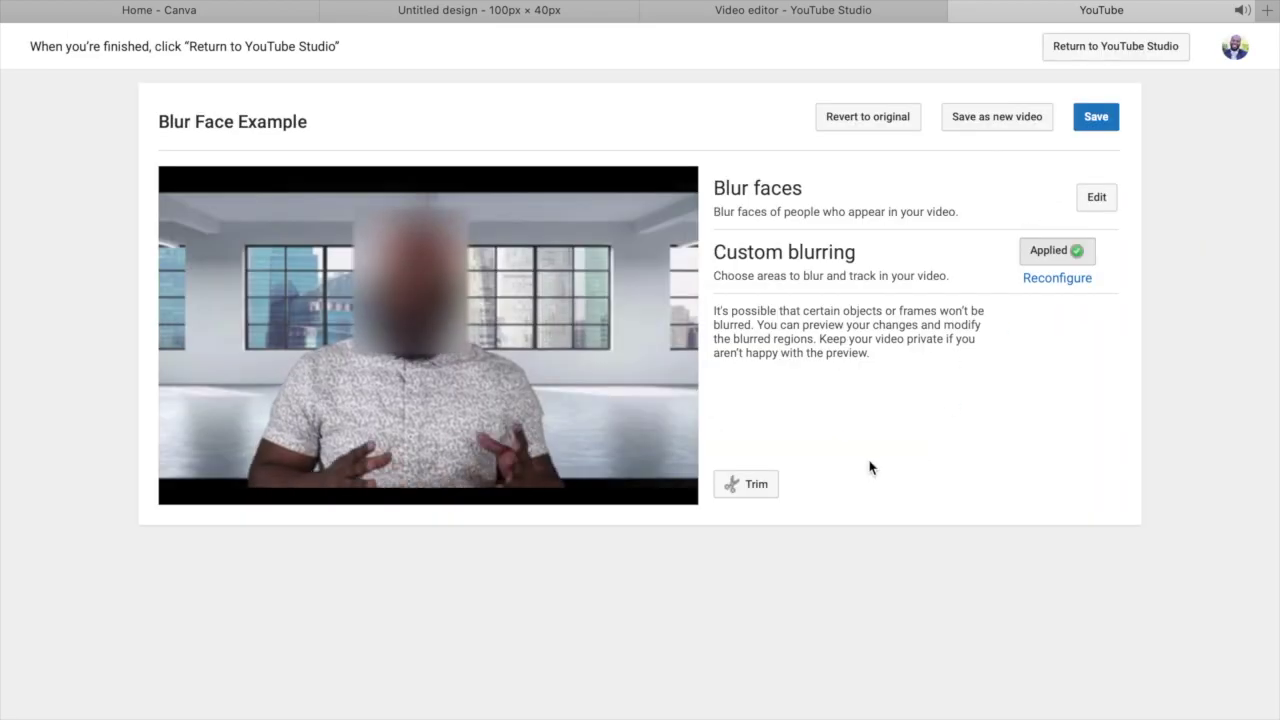